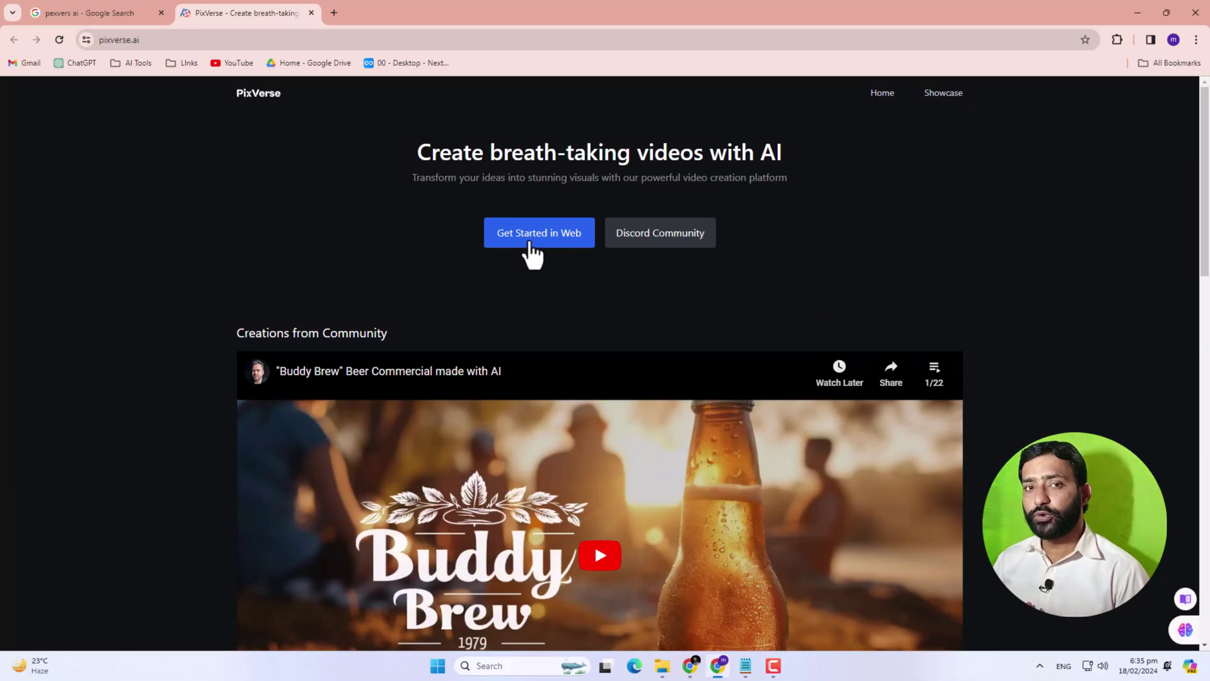
# Open the PixVerse web app from its home page and go to the video creation page.
pyautogui.click(533, 254)
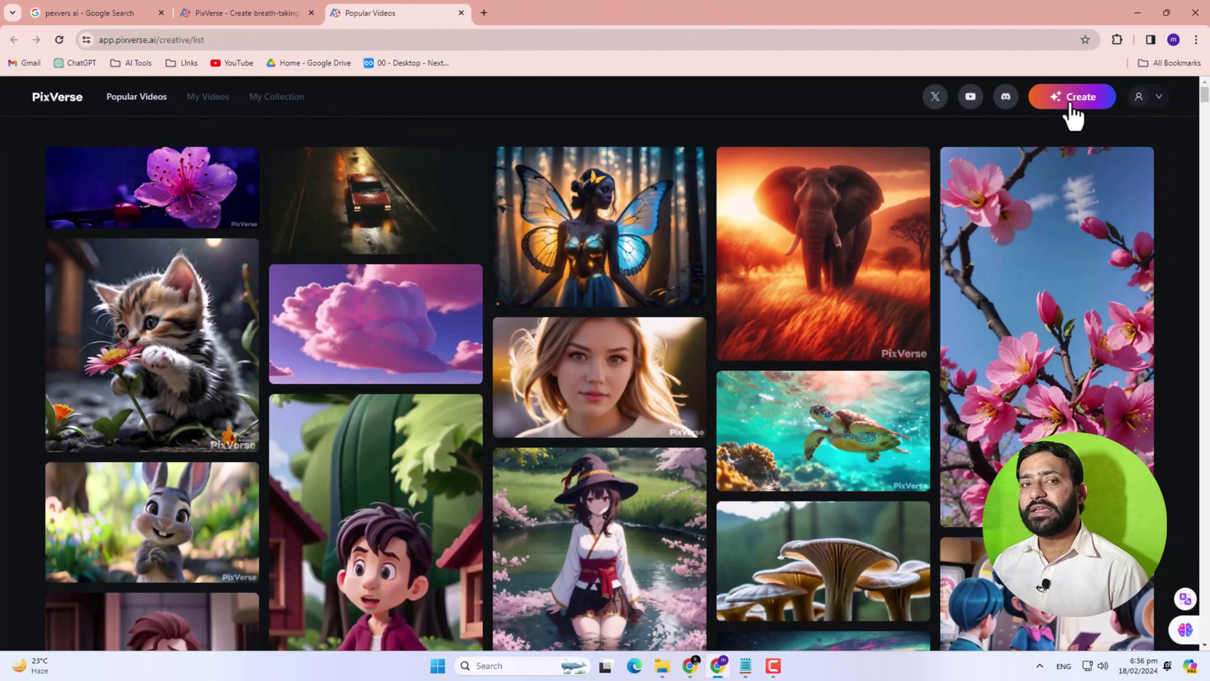
pyautogui.click(1070, 101)
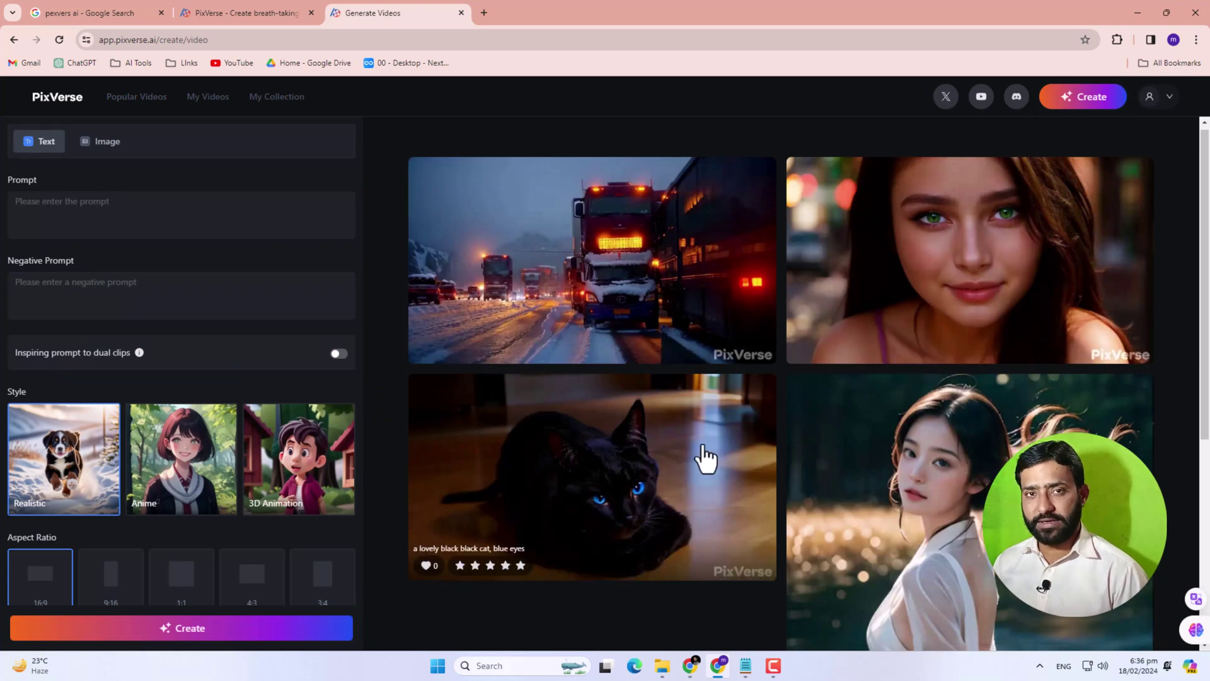
pyautogui.scroll(-5, 705, 457)
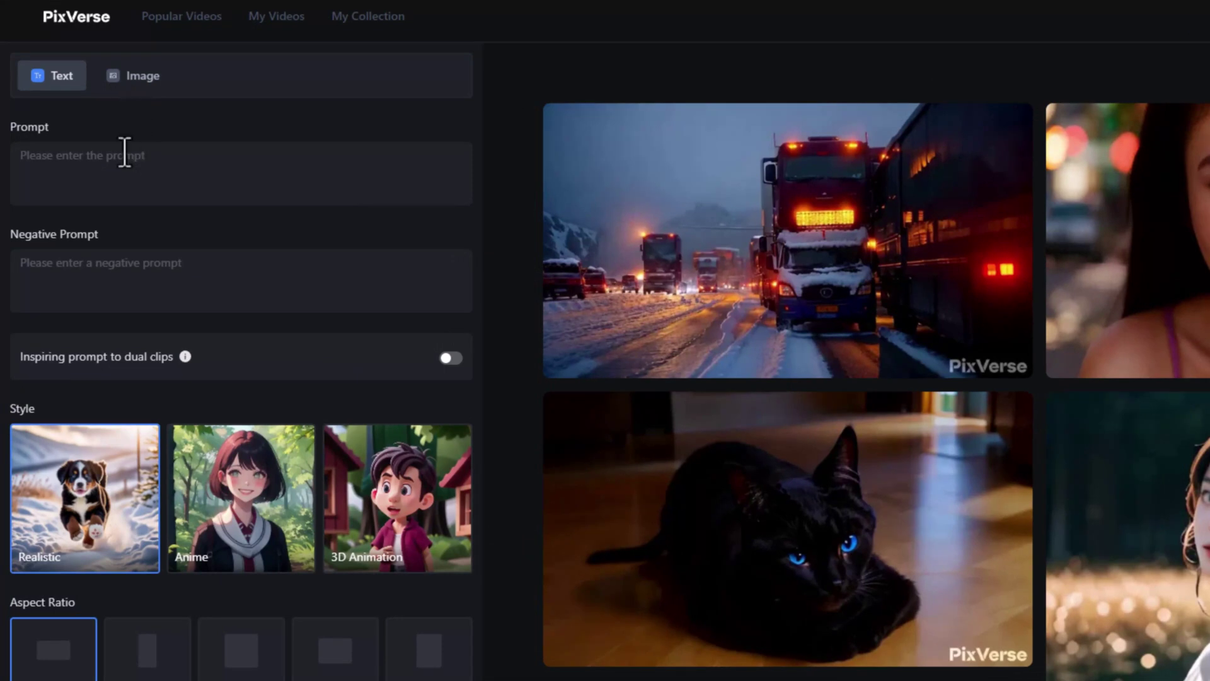
# Try the Inspiring prompt to dual clips option by switching it on and back off.
pyautogui.click(101, 156)
pyautogui.click(63, 163)
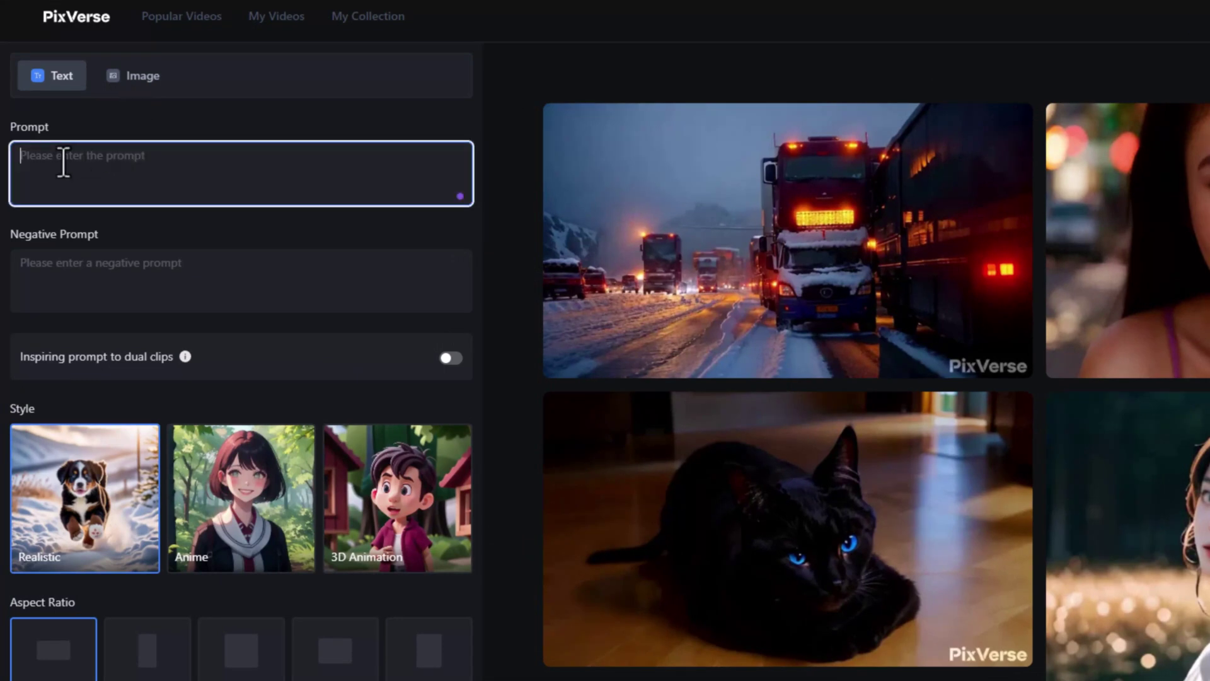
pyautogui.click(100, 262)
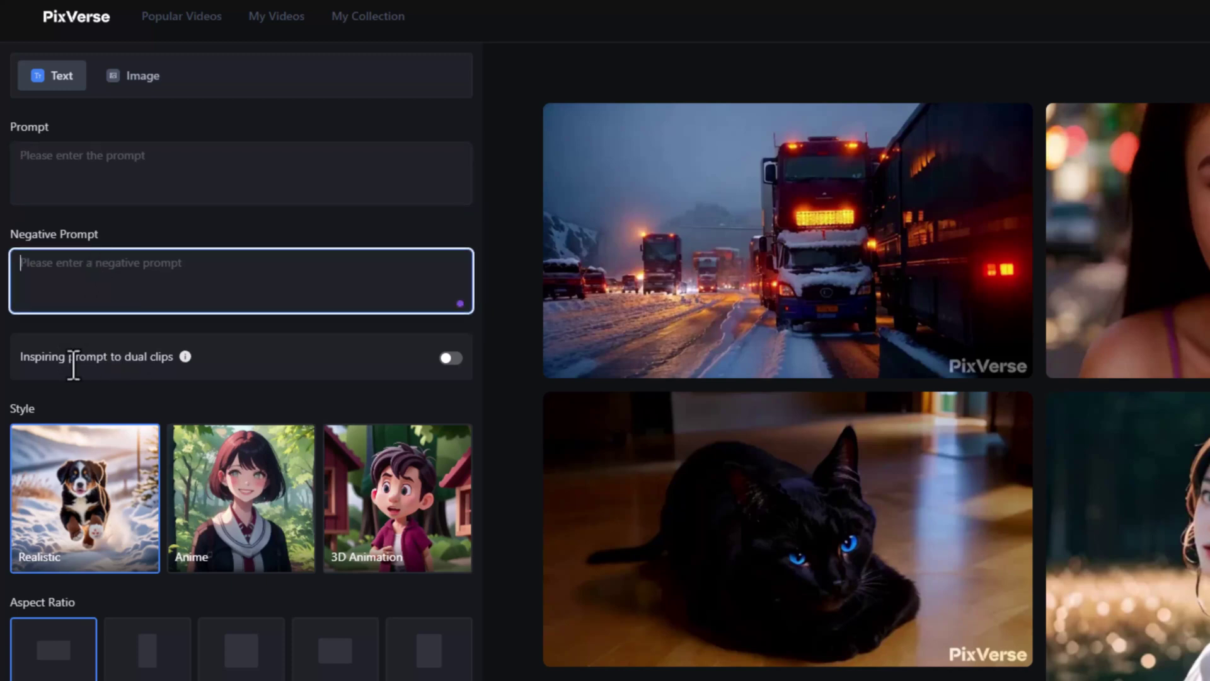
pyautogui.click(452, 365)
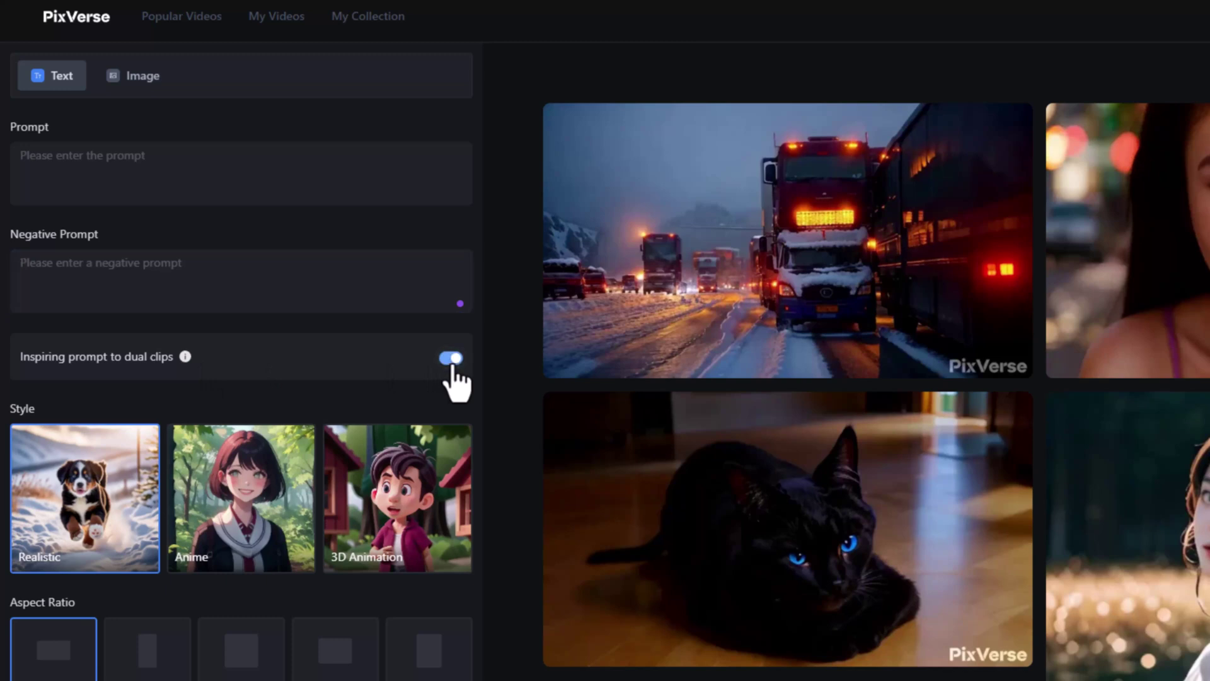
pyautogui.click(452, 360)
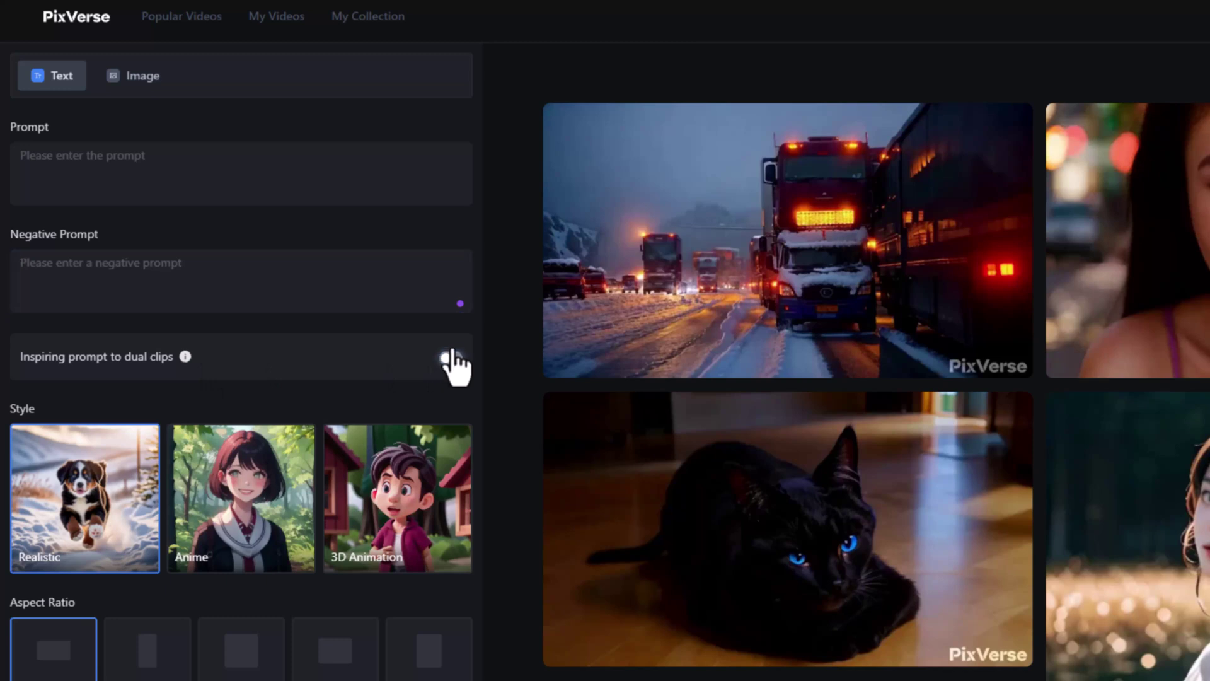
pyautogui.click(457, 301)
# Randomize the seed several times for the text-to-video generation.
pyautogui.scroll(-2, 443, 343)
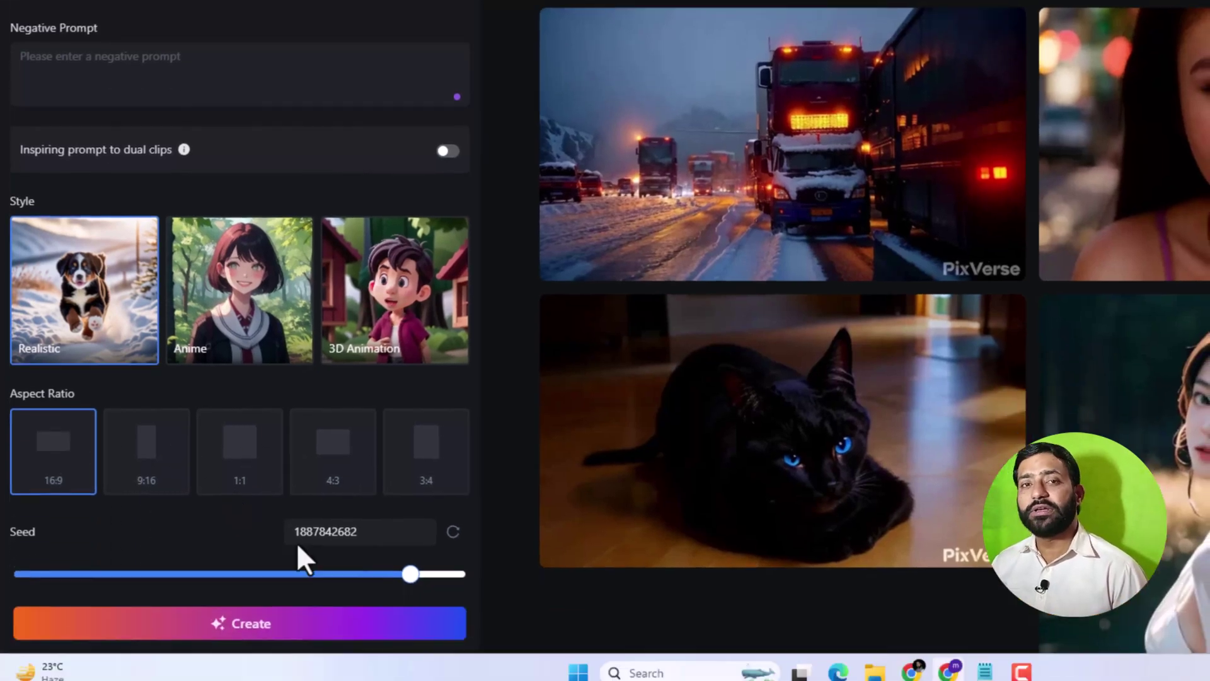
pyautogui.click(343, 637)
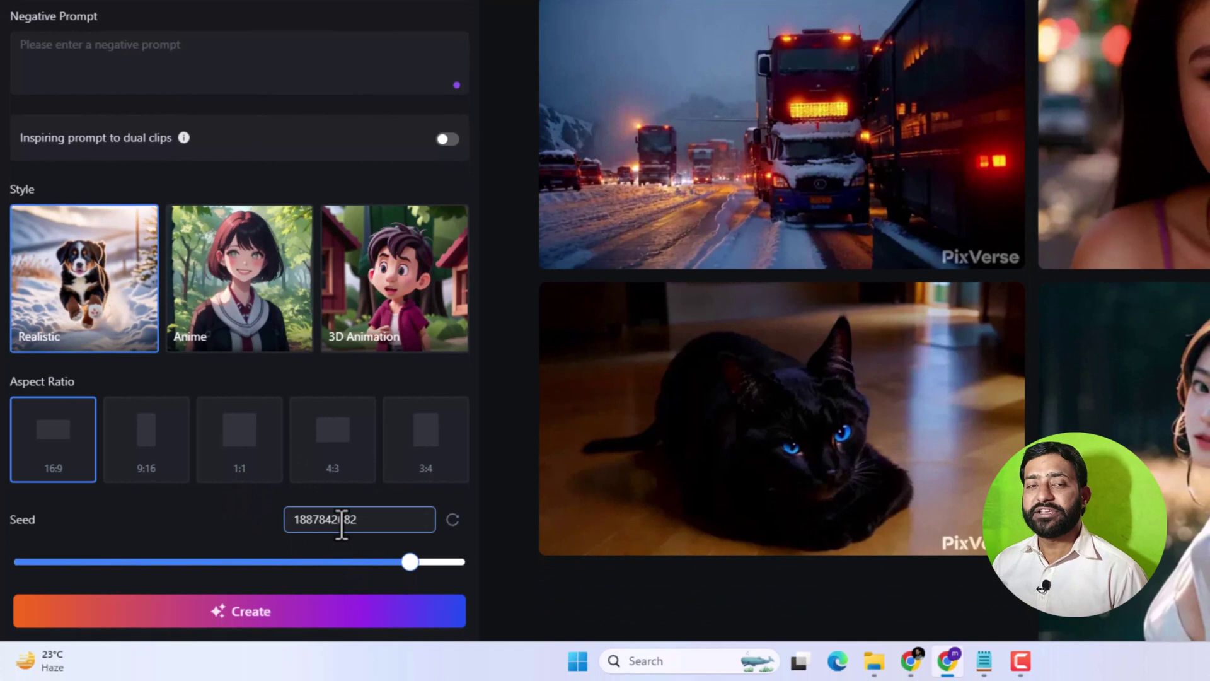
pyautogui.click(455, 527)
pyautogui.click(455, 527)
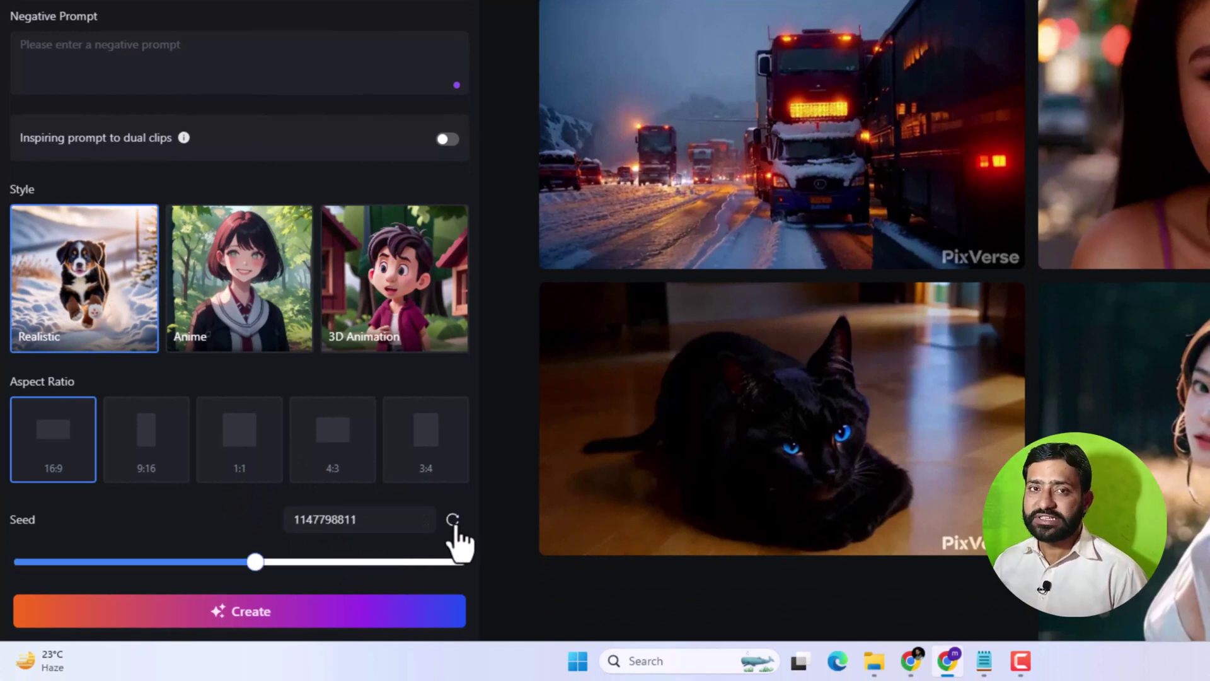
pyautogui.click(454, 527)
pyautogui.click(454, 527)
pyautogui.click(454, 523)
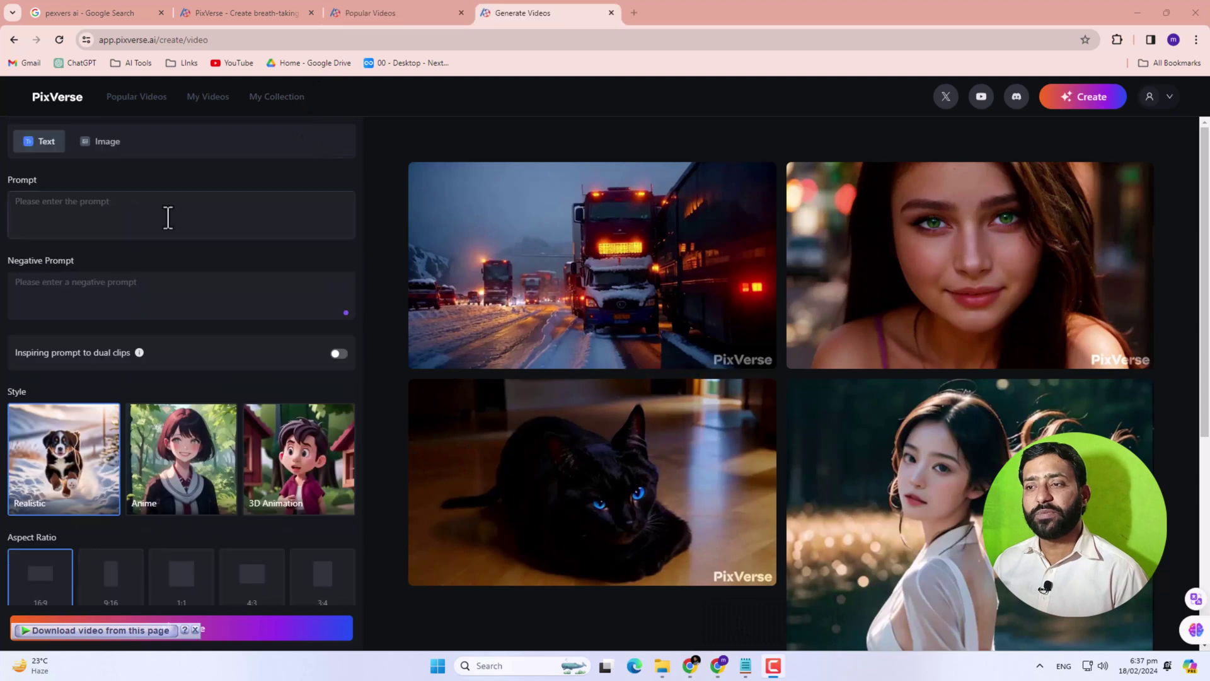
# Enter the prompt "a young Malay woman wearing a hijab walking in a flower garden, bookeh" and paste the copied negative prompt.
pyautogui.click(173, 215)
pyautogui.scroll(-1, 265, 549)
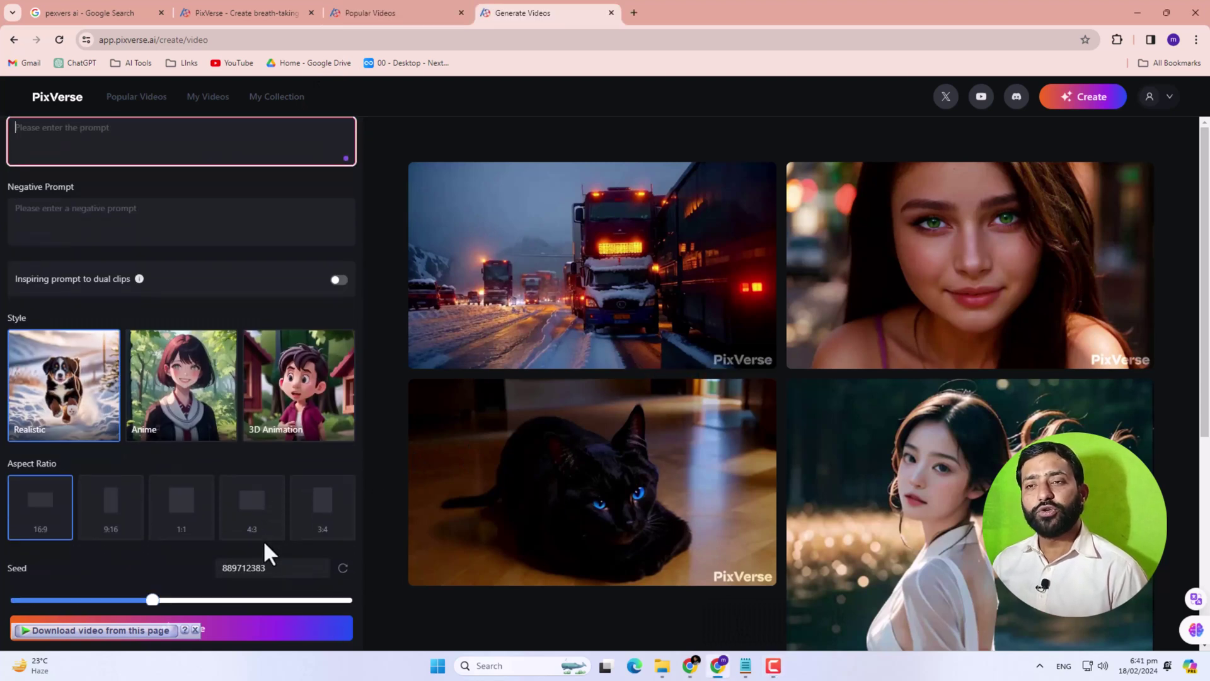
pyautogui.scroll(1, 229, 540)
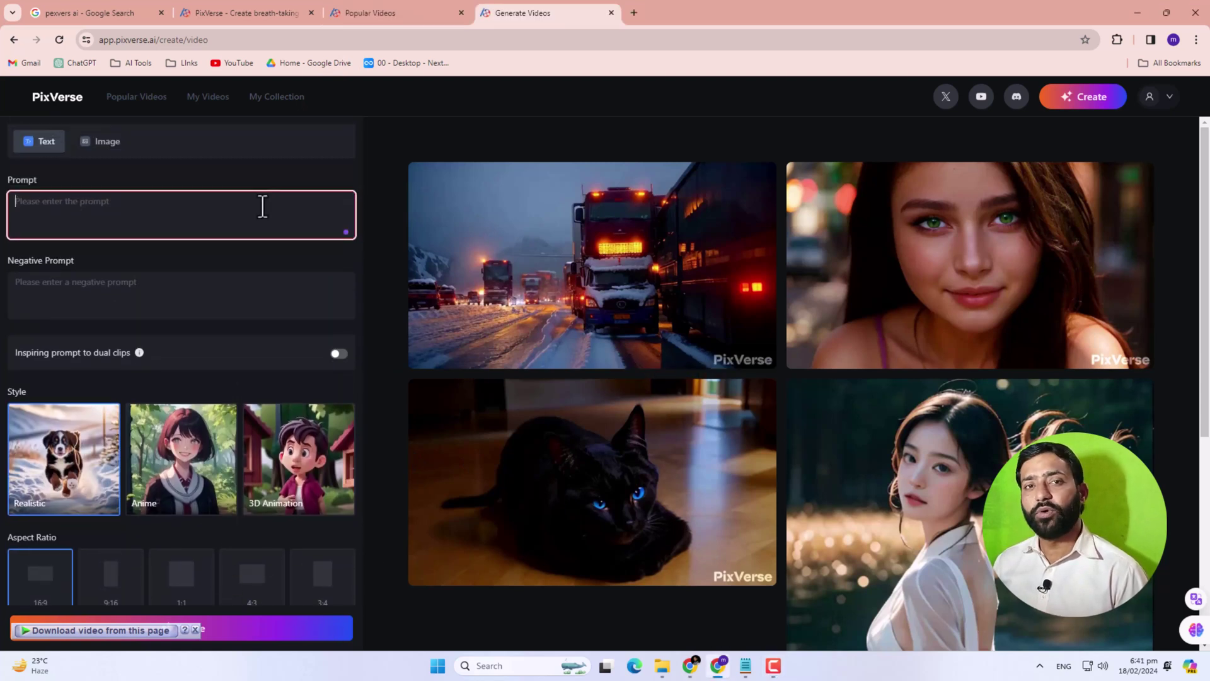
pyautogui.write('a young Malay woman wearing a hijab walking in a flower garden, bookeh')
pyautogui.click(295, 315)
pyautogui.hotkey('ctrl', 'v')
pyautogui.scroll(-1, 32, 464)
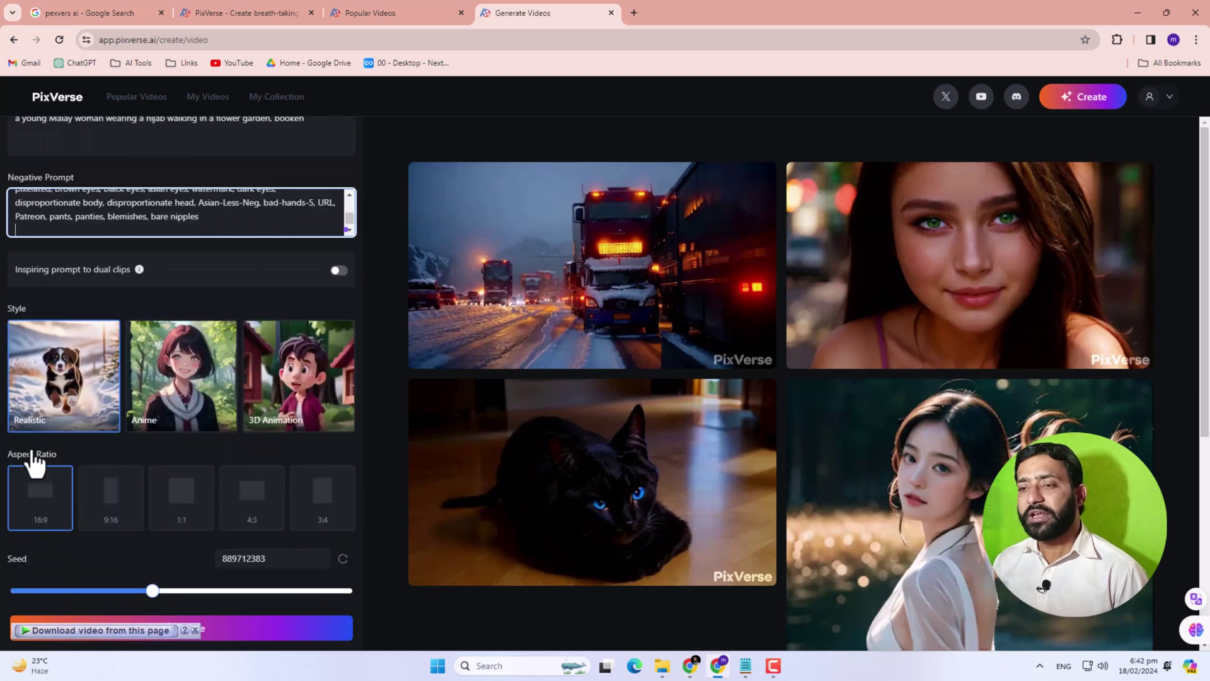
# Choose the Realistic style, randomize the seed and generate the 16:9 text-to-video clip.
pyautogui.click(63, 403)
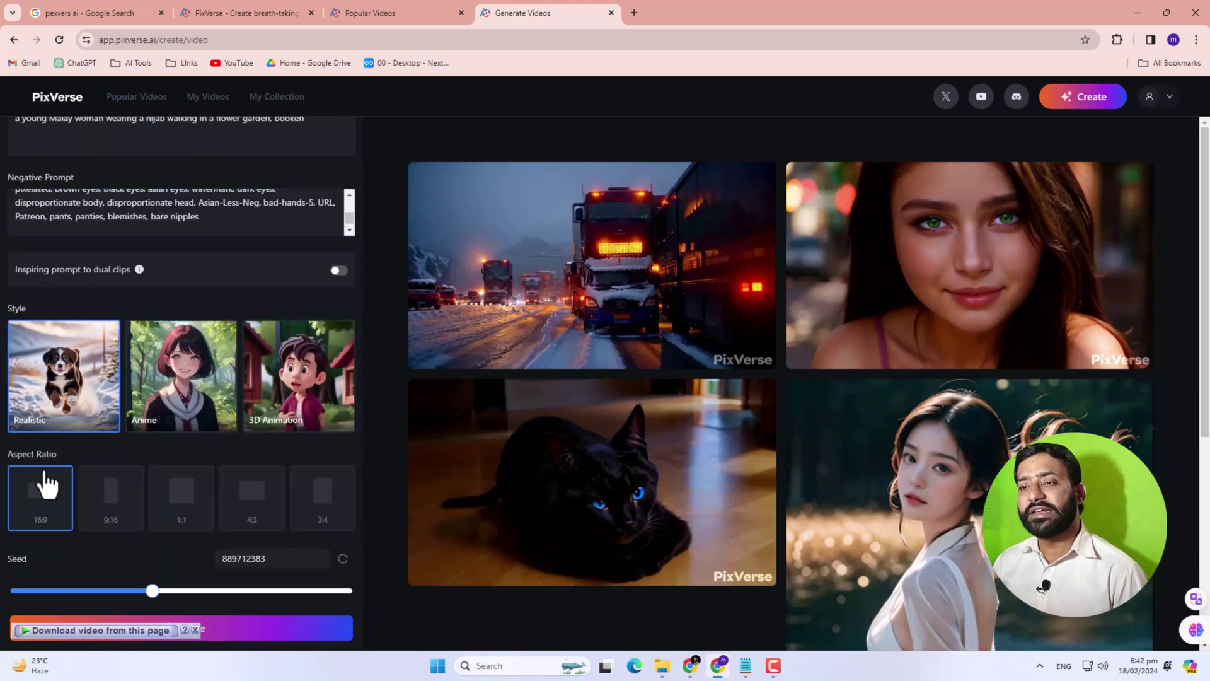
pyautogui.click(343, 559)
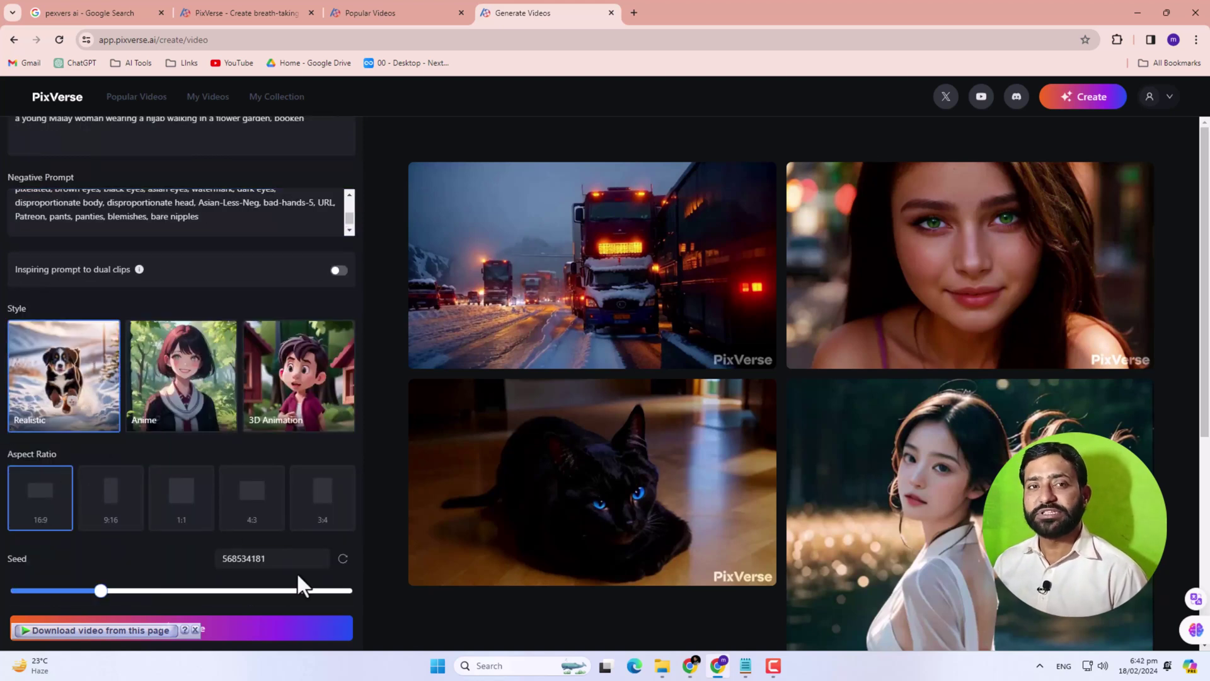
pyautogui.click(343, 560)
pyautogui.click(259, 558)
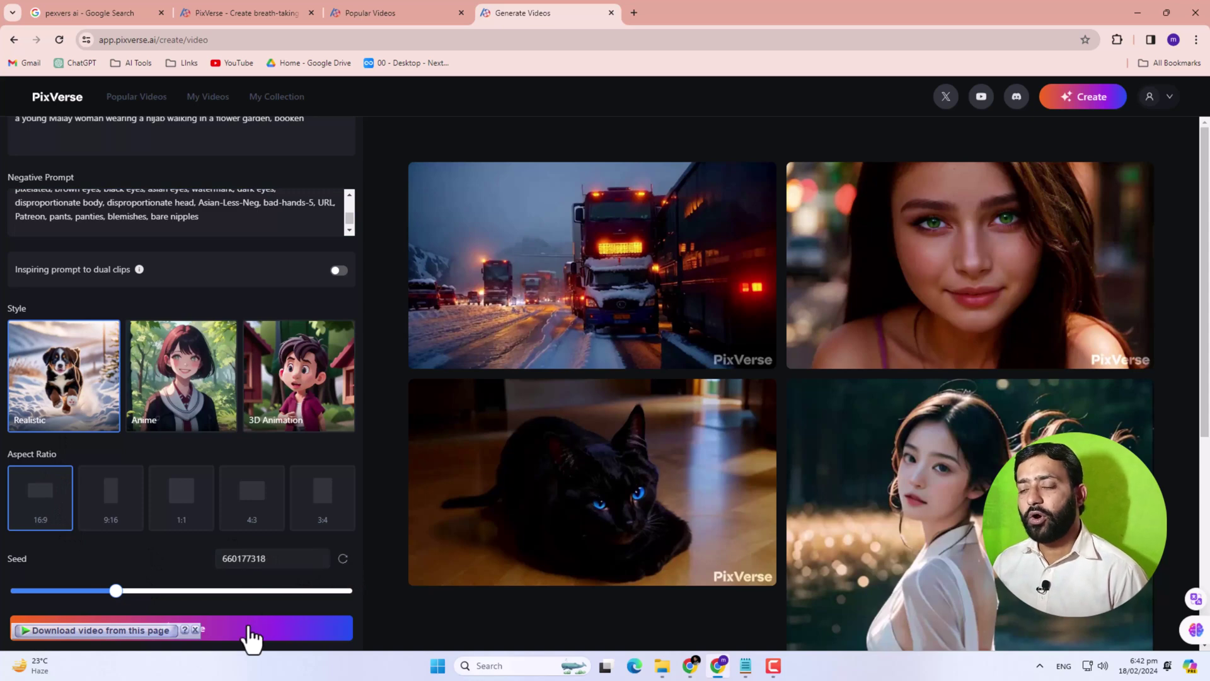
pyautogui.click(202, 634)
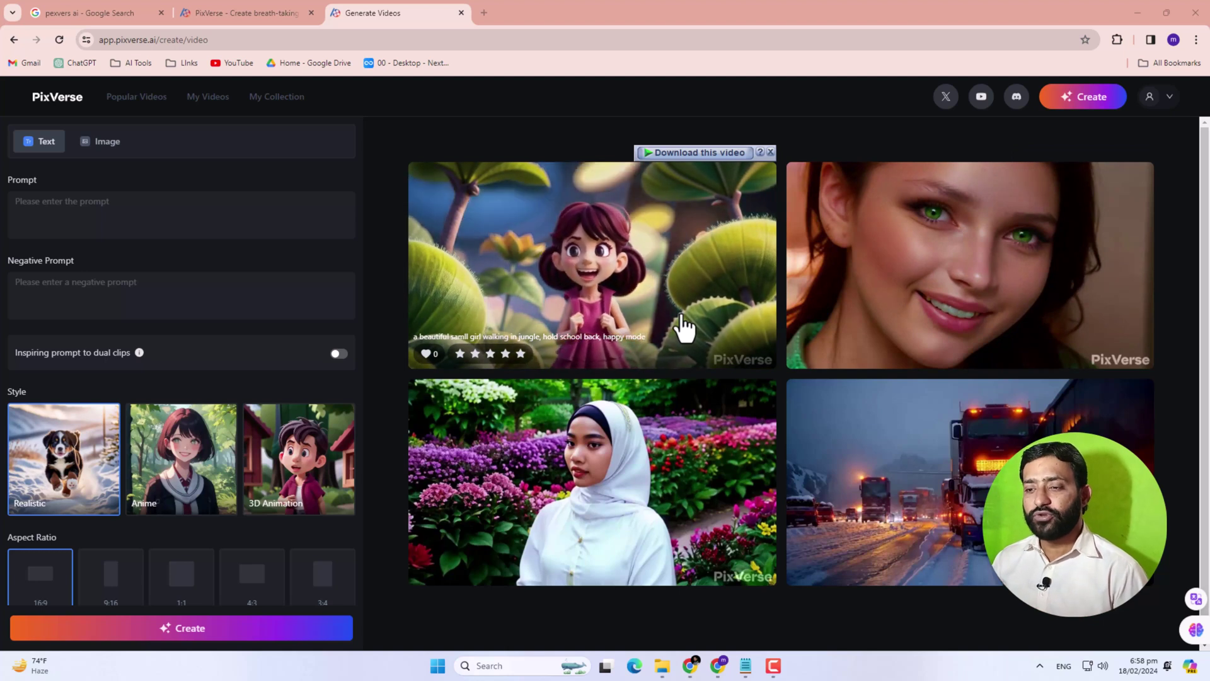
# Switch to image-to-video generation and upload the pink mascot PNG from the Downloads folder.
pyautogui.click(107, 143)
pyautogui.moveTo(39, 230)
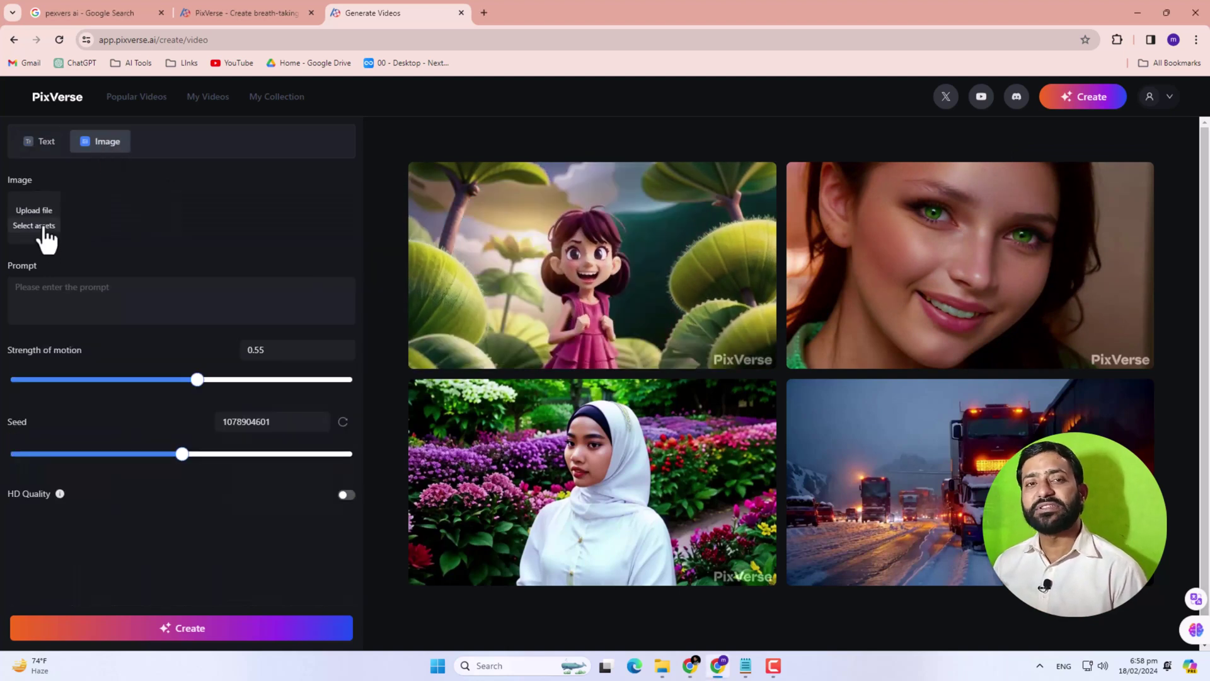
pyautogui.click(40, 216)
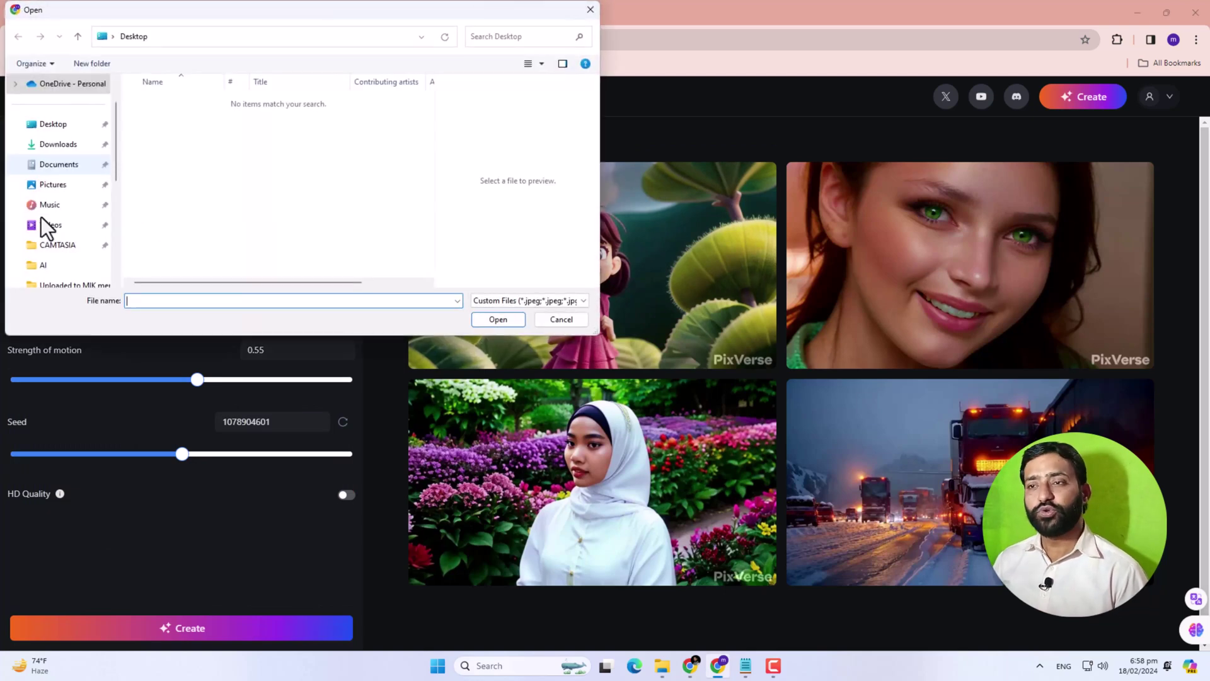
pyautogui.click(62, 146)
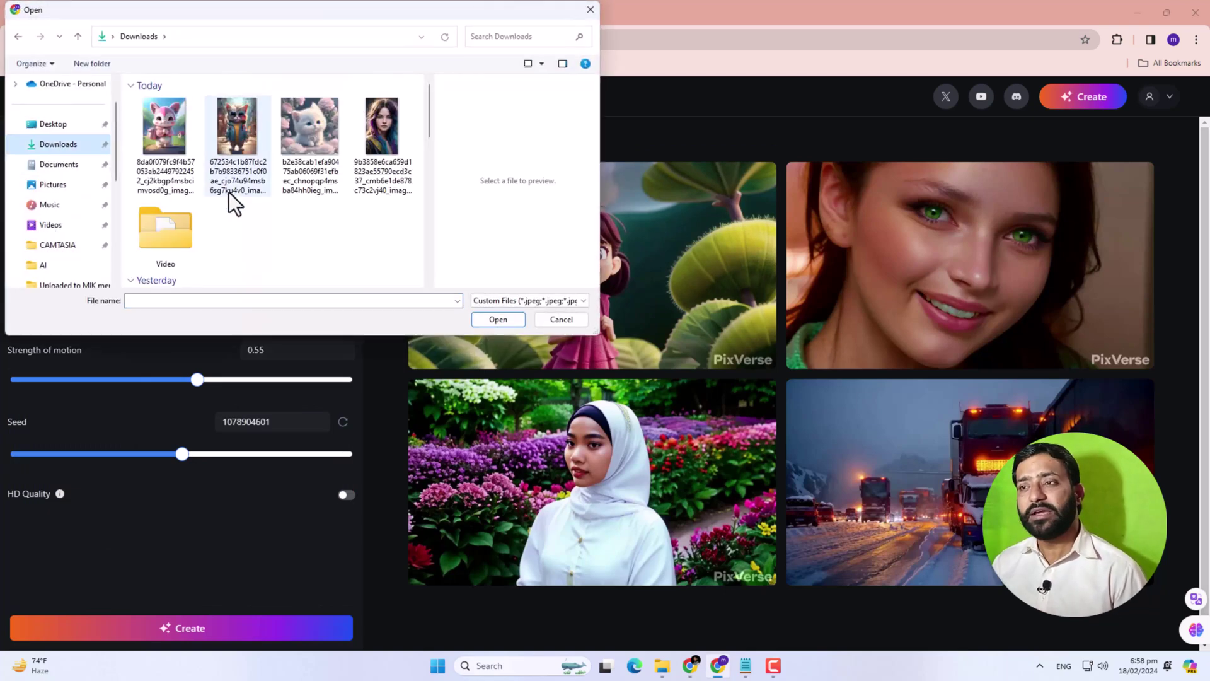
pyautogui.click(178, 135)
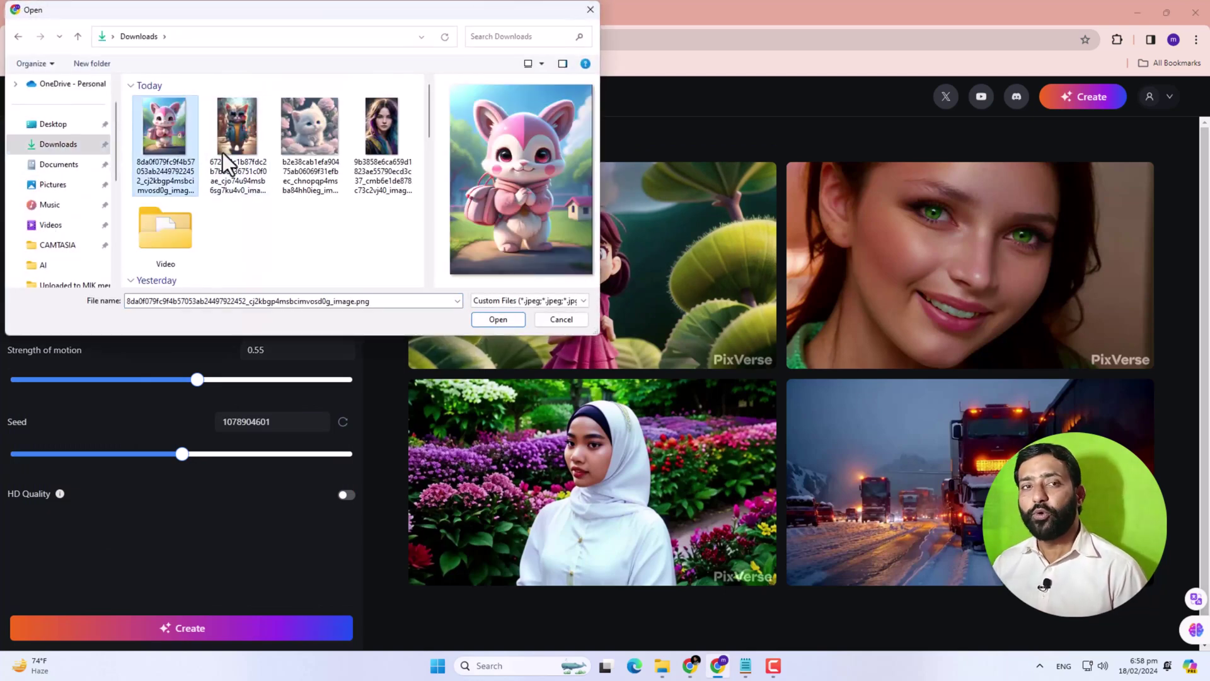
pyautogui.click(498, 320)
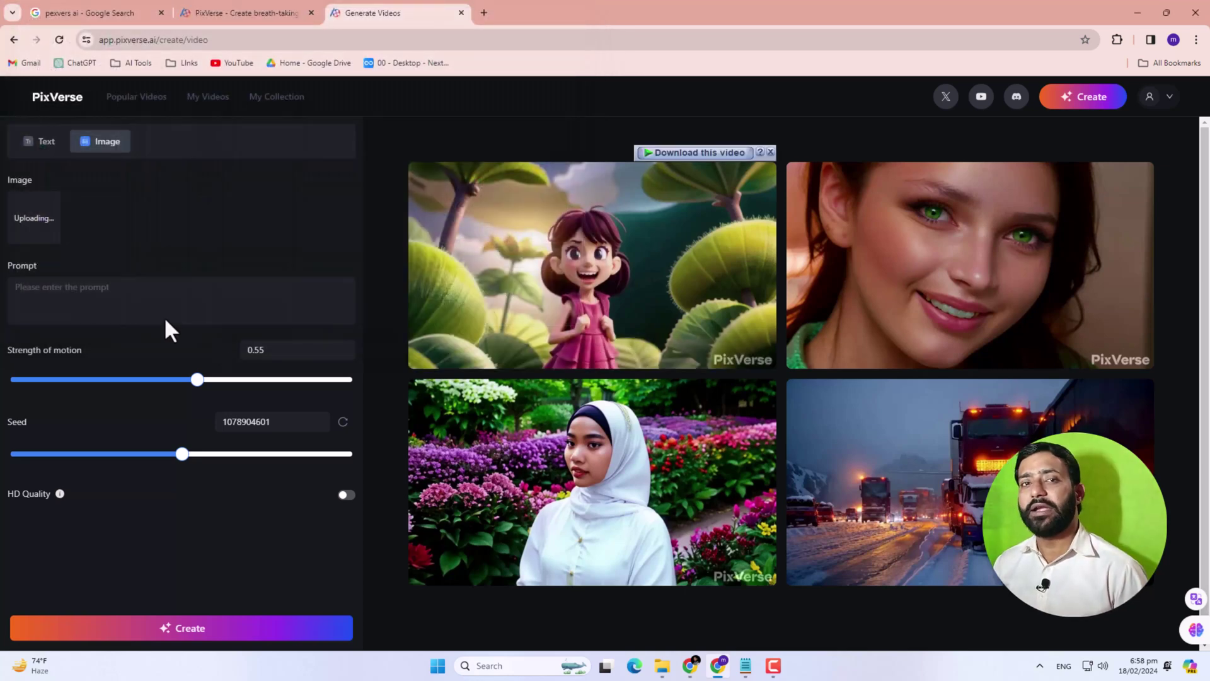
# Enter "Pink mascot" as the prompt and set the strength of motion to 0.44.
pyautogui.click(46, 292)
pyautogui.write('Pink mascot')
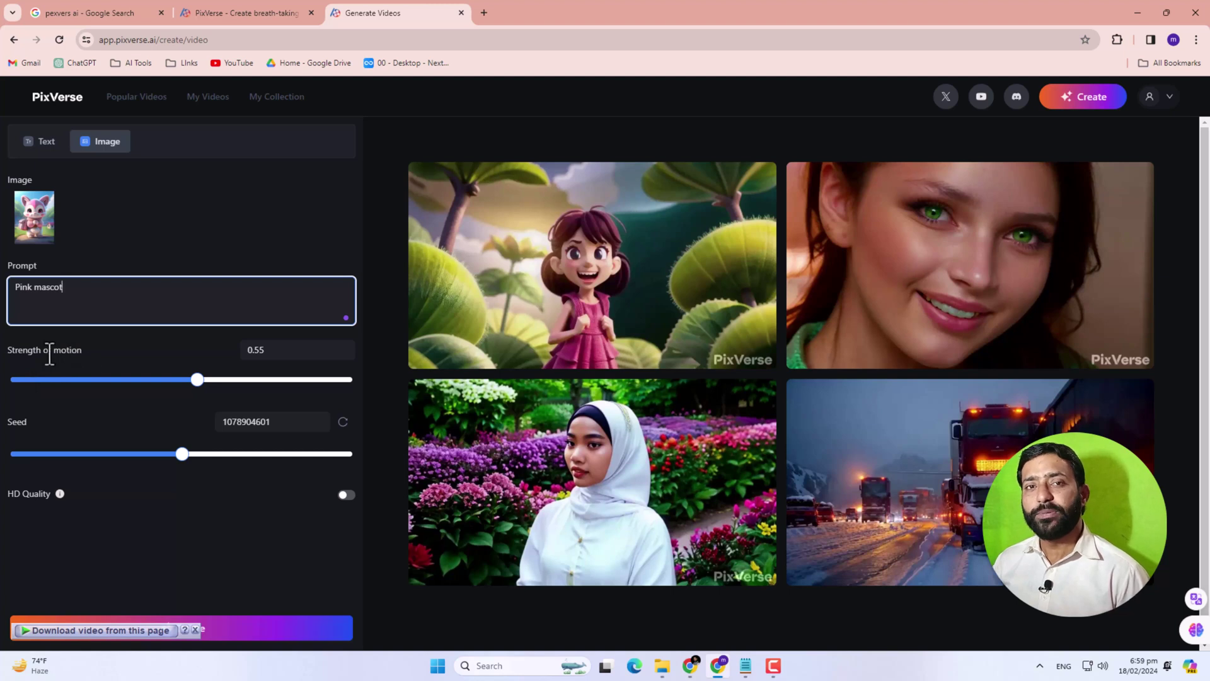
pyautogui.click(348, 356)
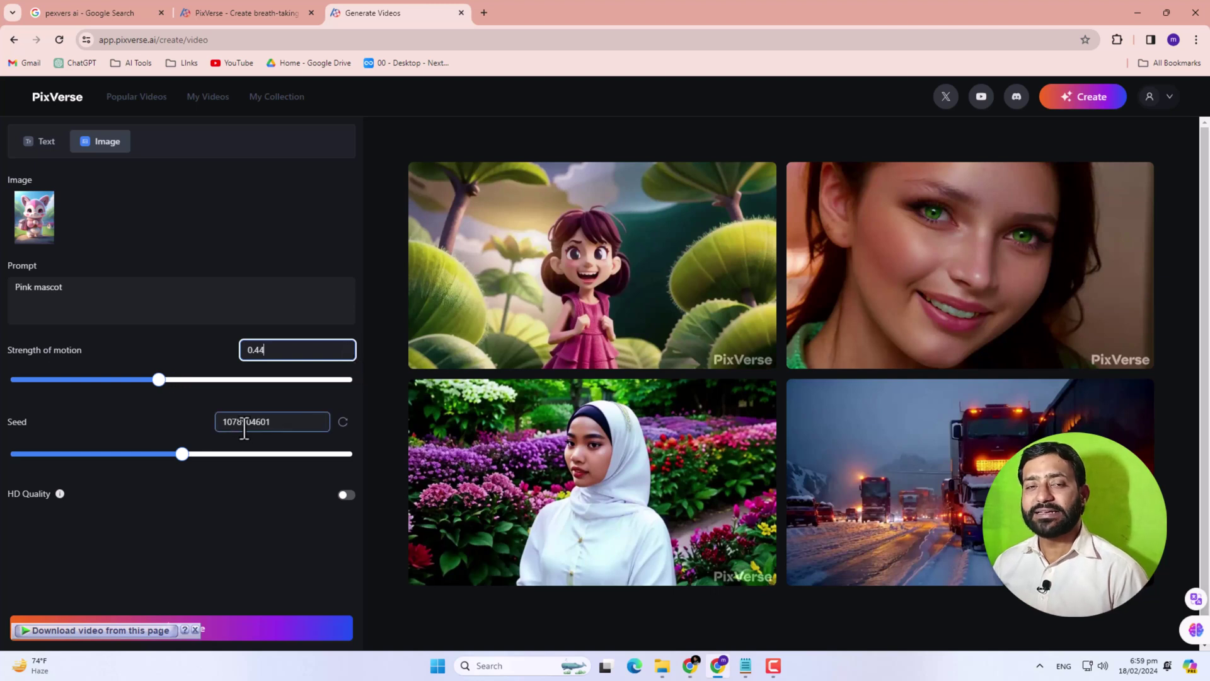
# Randomize the seed, enable HD Quality and generate the video from the mascot image.
pyautogui.click(339, 426)
pyautogui.click(340, 428)
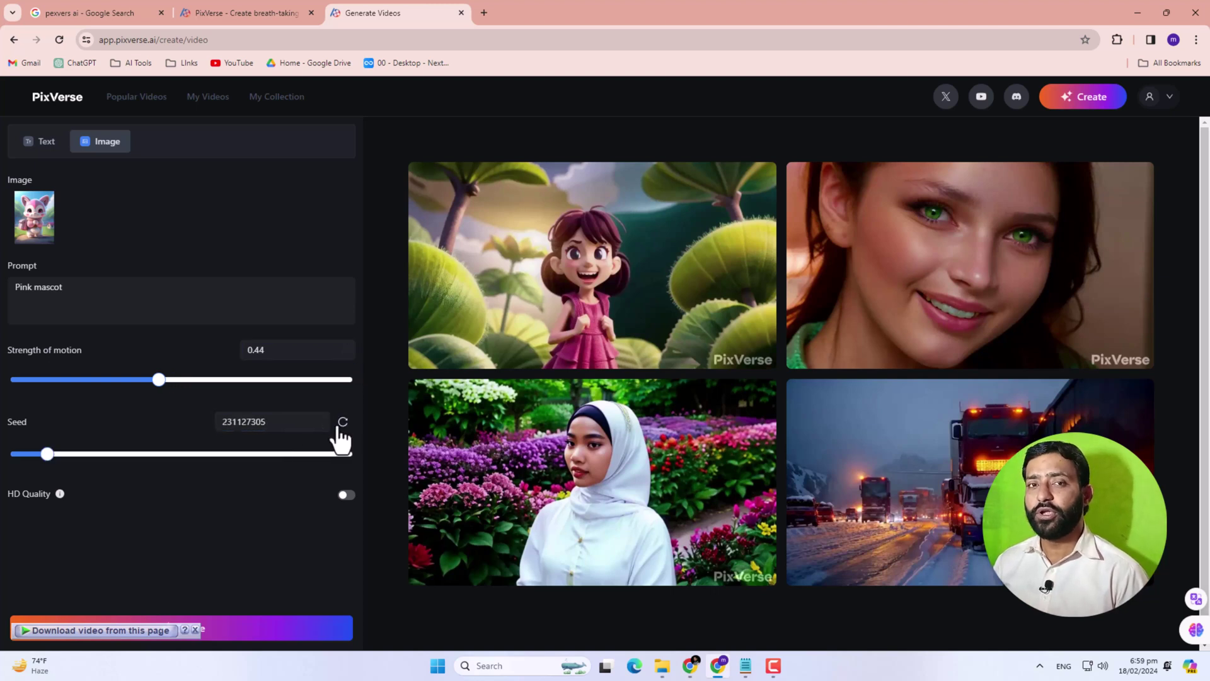
pyautogui.click(340, 426)
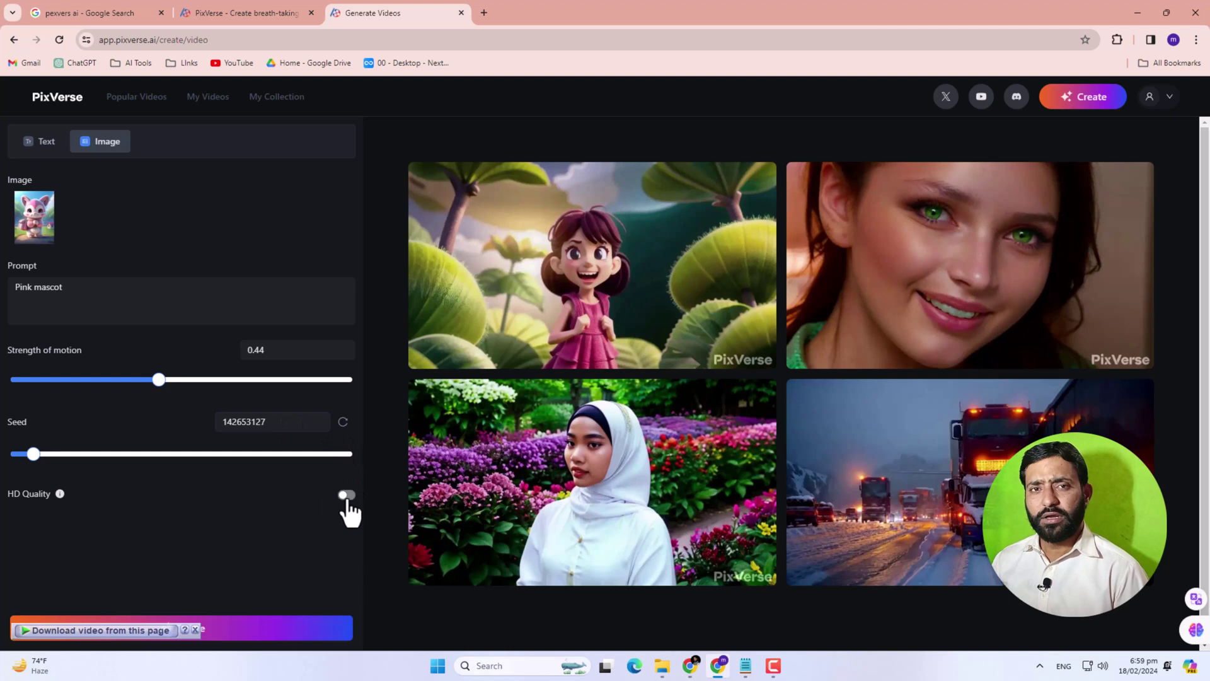
pyautogui.click(195, 629)
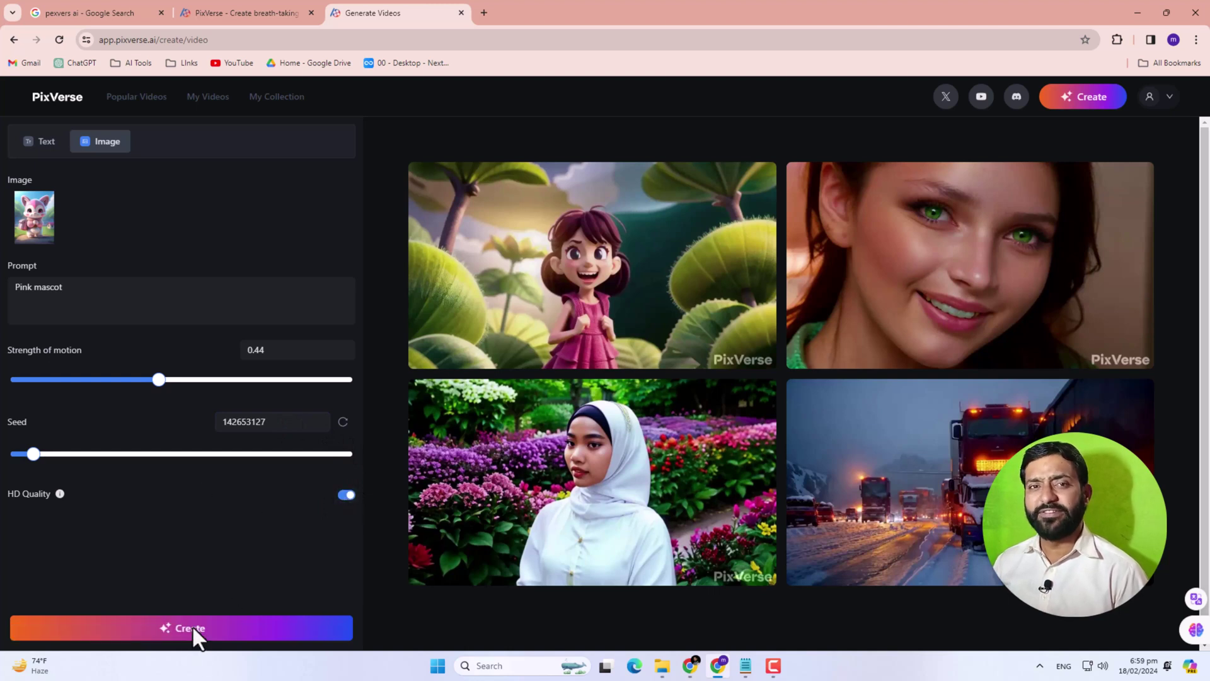
pyautogui.click(235, 631)
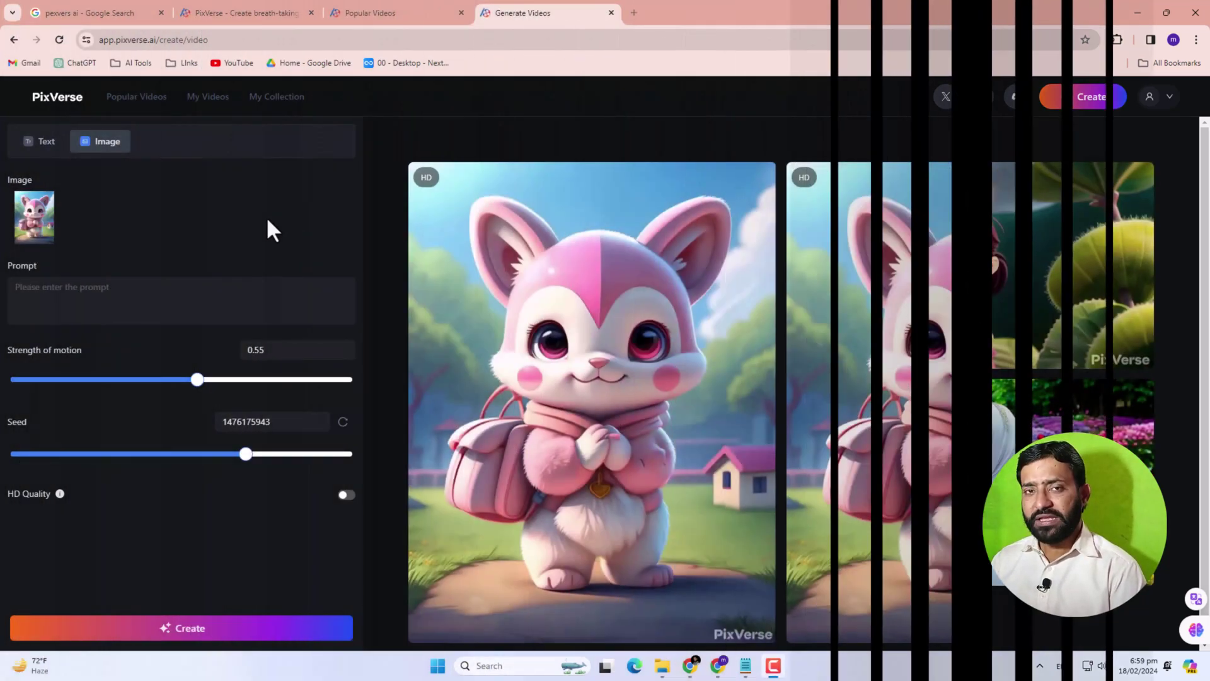
# Preview the generated pink mascot videos, the video of the woman in a white uniform and the kitten video.
pyautogui.moveTo(630, 340)
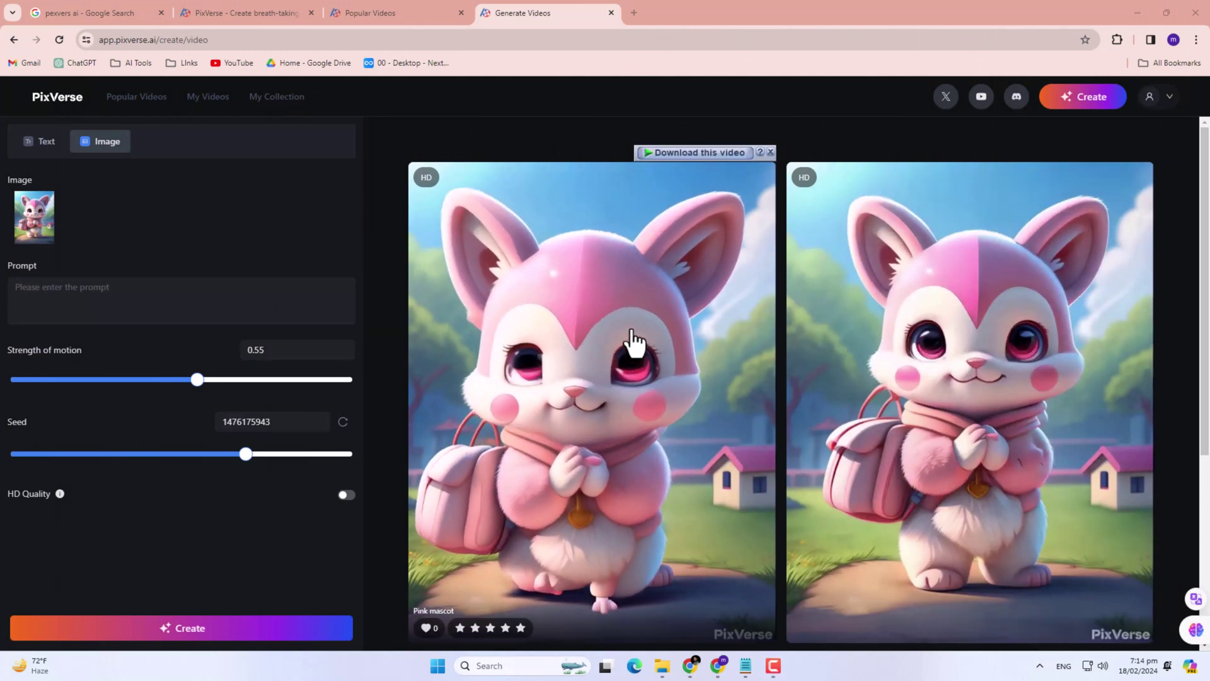
pyautogui.moveTo(881, 340)
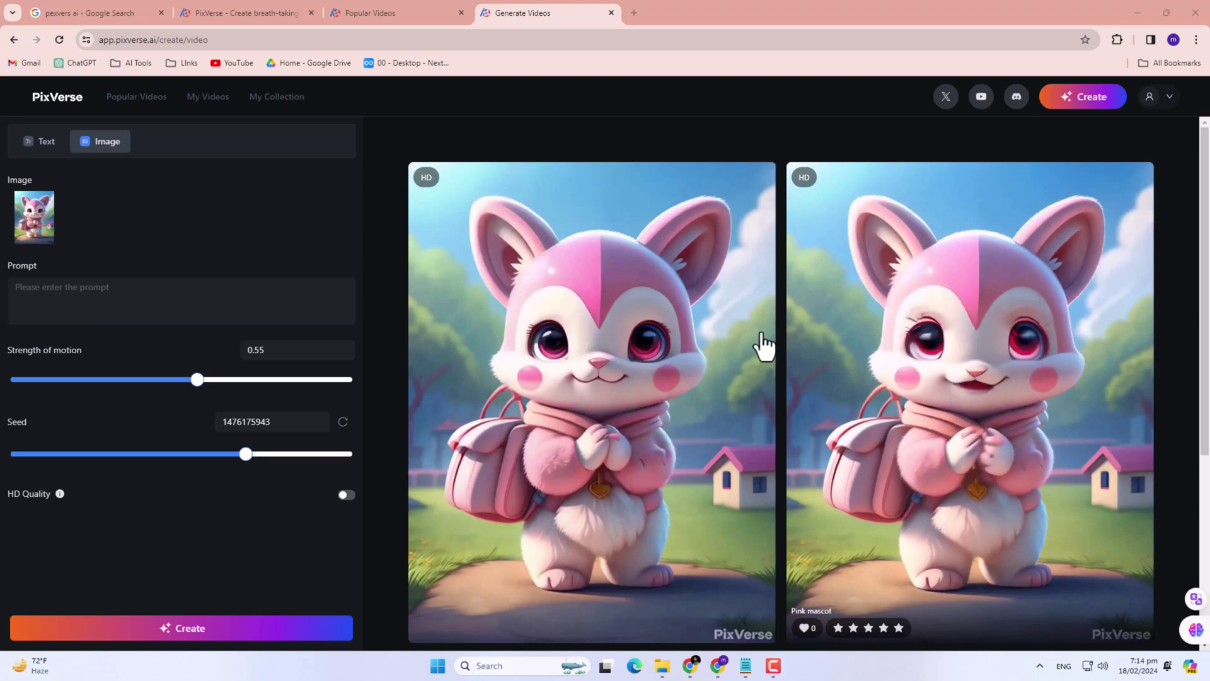
pyautogui.moveTo(702, 346)
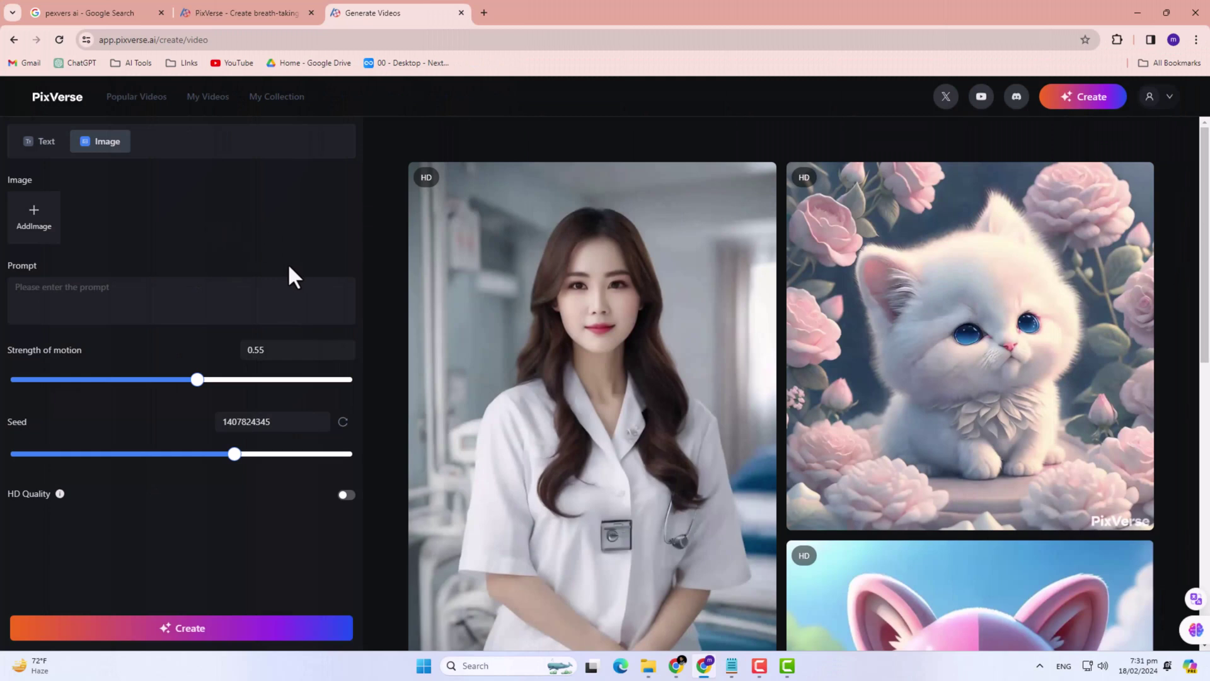
pyautogui.moveTo(671, 395)
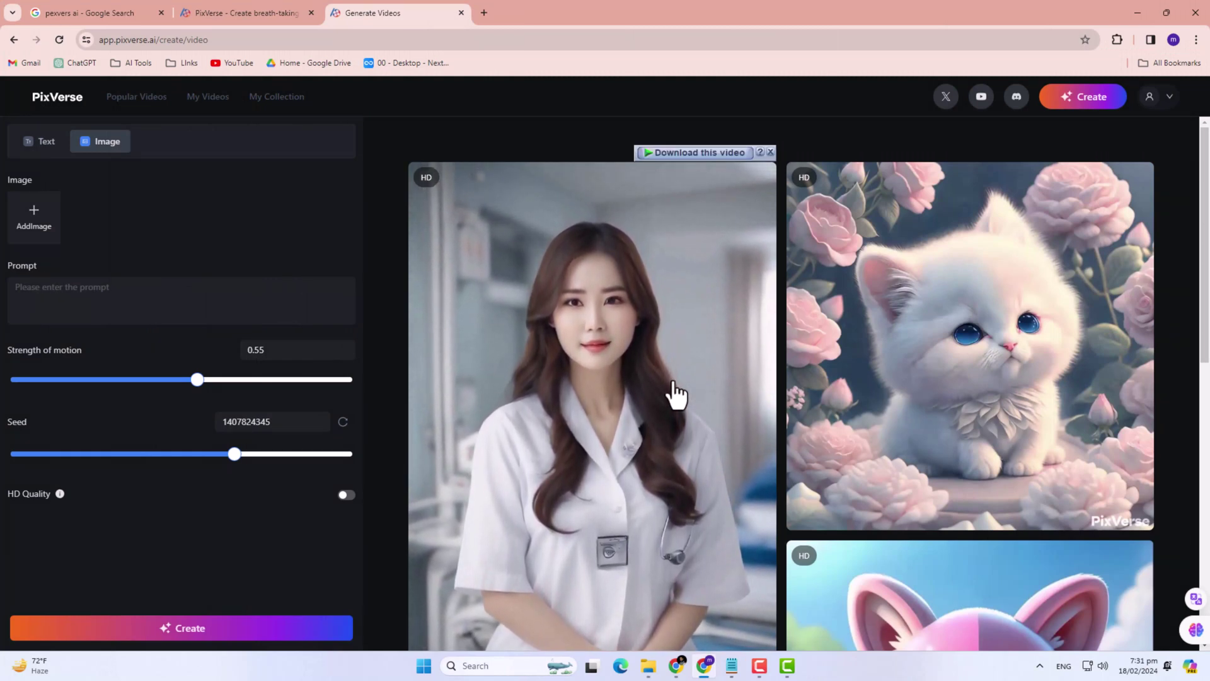
pyautogui.moveTo(1029, 328)
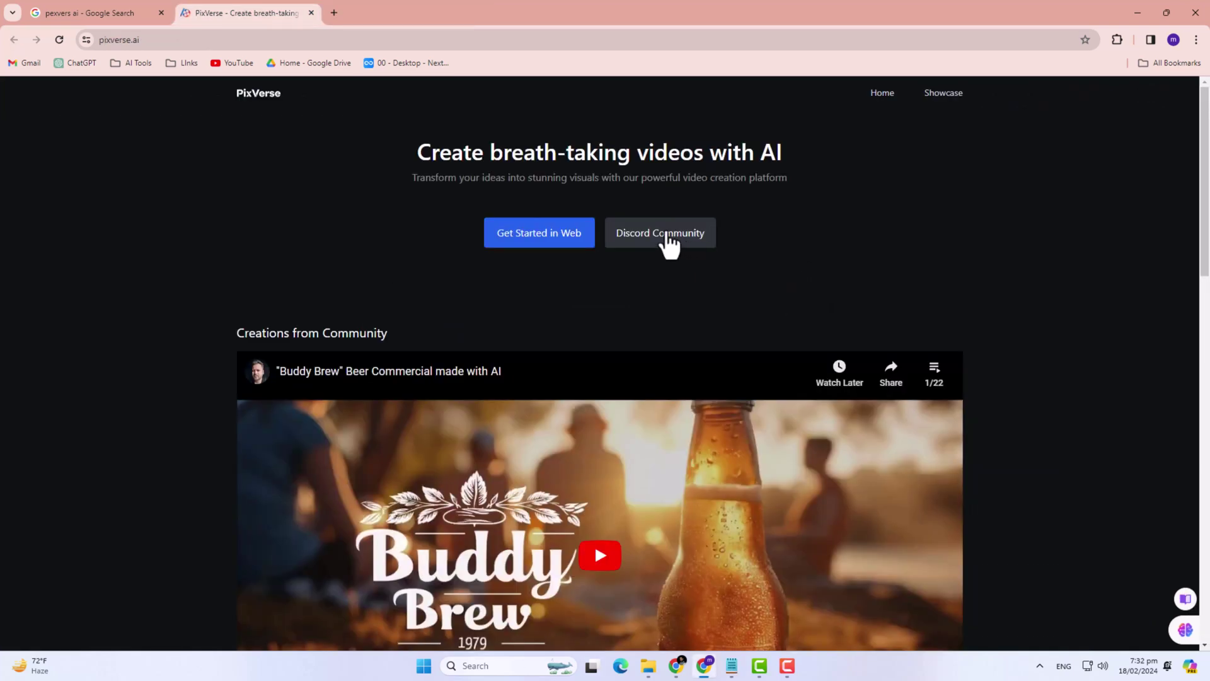
# Open the PixVerse Discord community invite from the PixVerse home page.
pyautogui.click(662, 252)
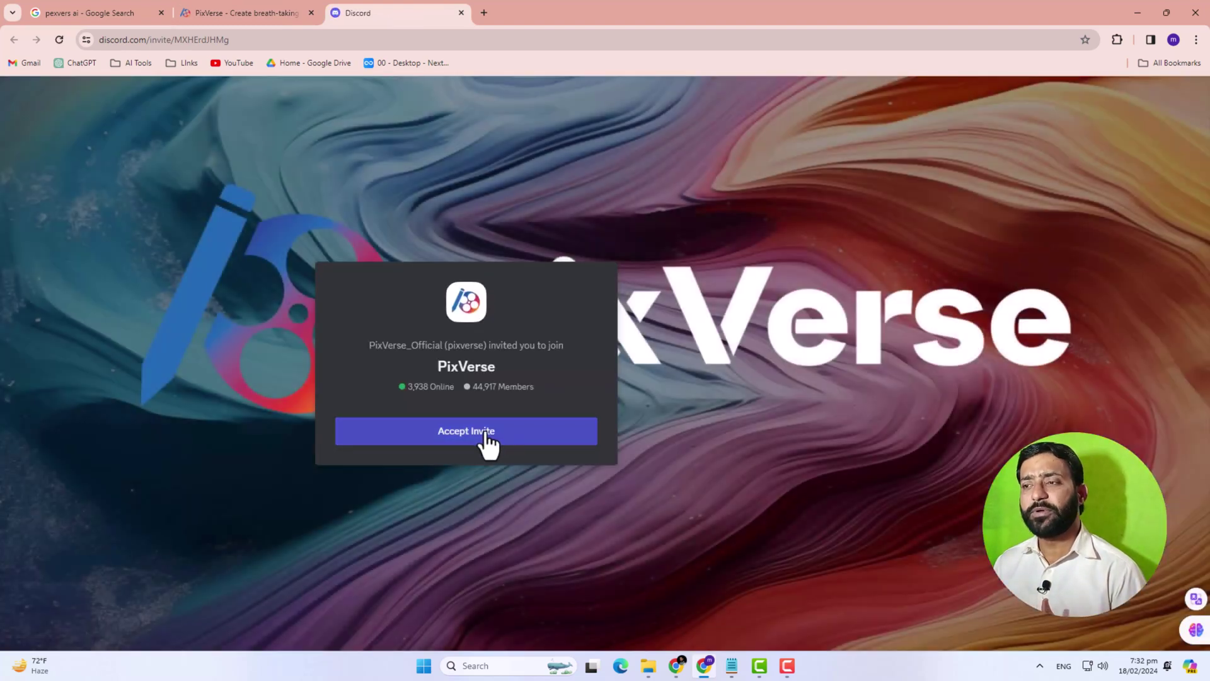
# Accept the PixVerse server invite and open the generate-room-1 channel.
pyautogui.click(486, 435)
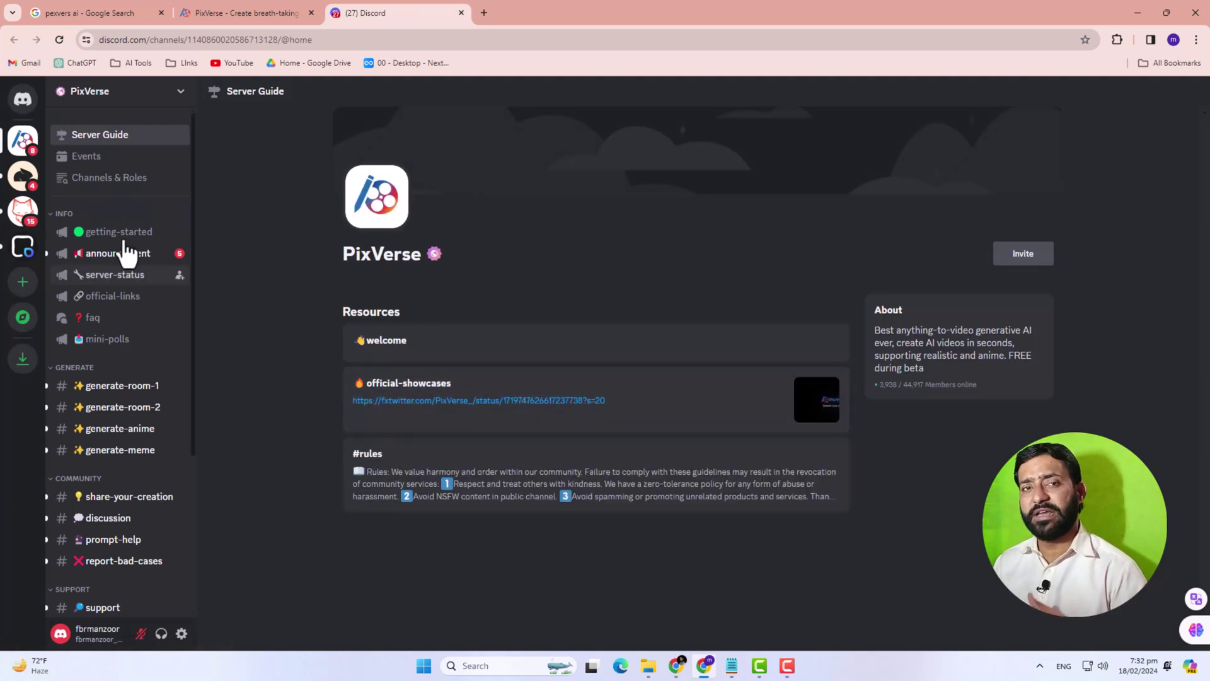
pyautogui.scroll(-3, 95, 414)
pyautogui.scroll(-1, 94, 413)
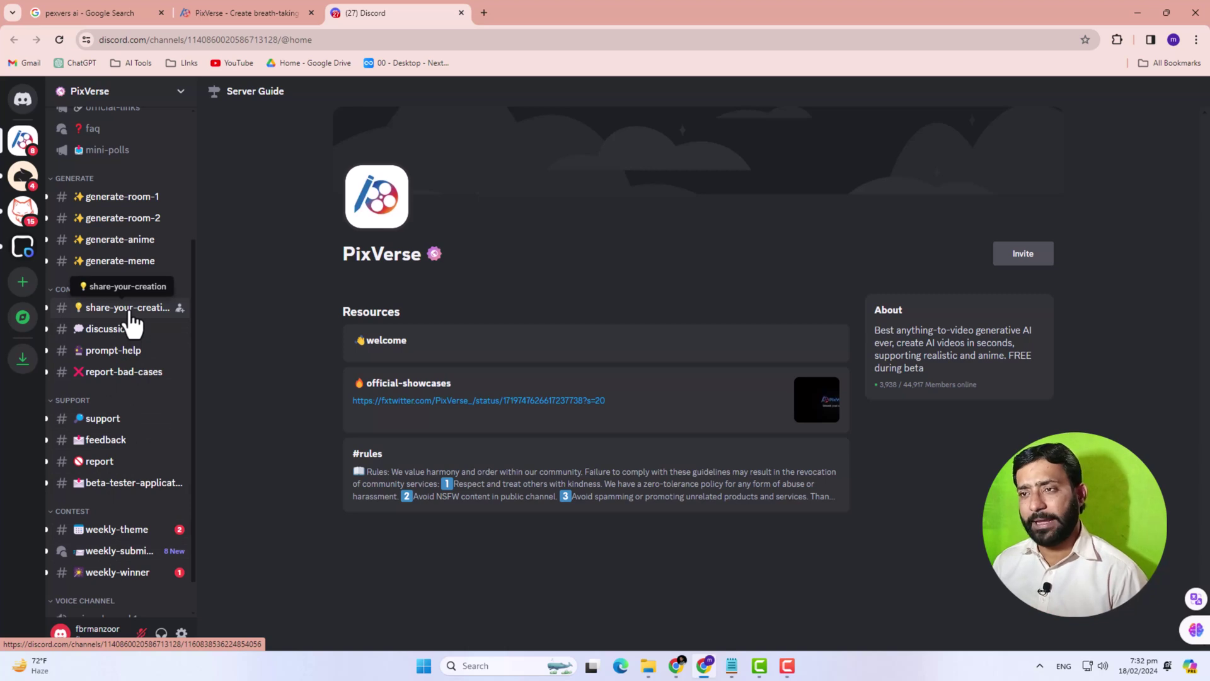
pyautogui.scroll(4, 157, 388)
pyautogui.moveTo(130, 343)
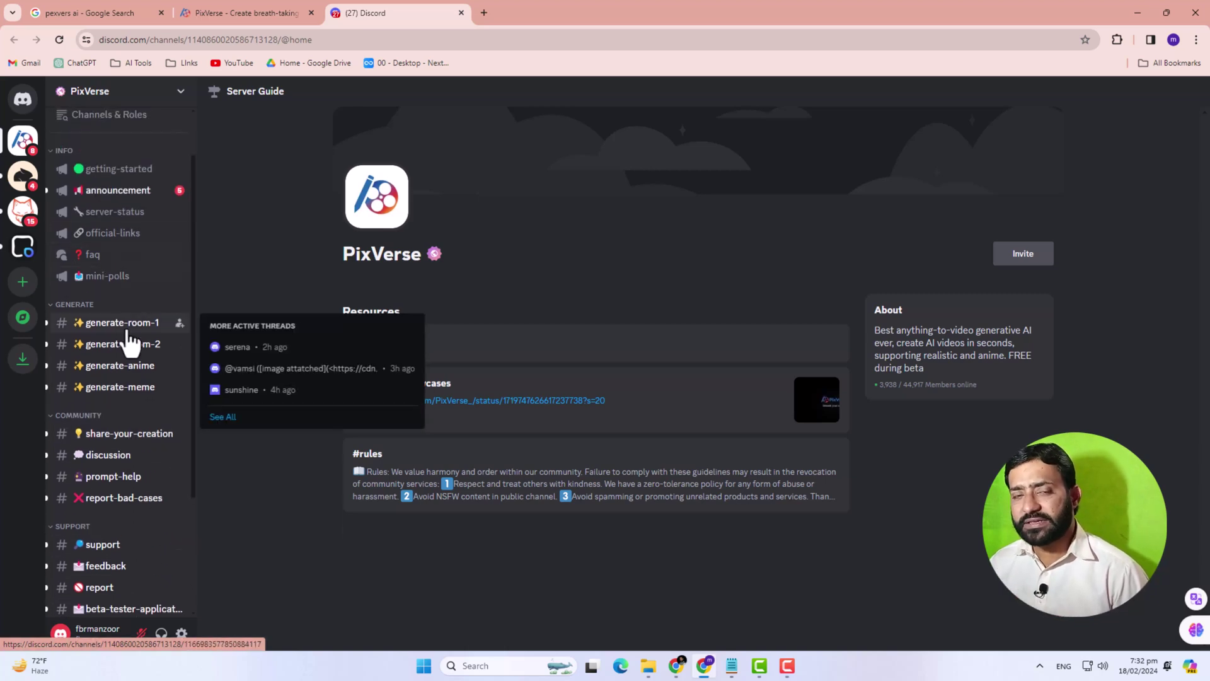
pyautogui.click(124, 327)
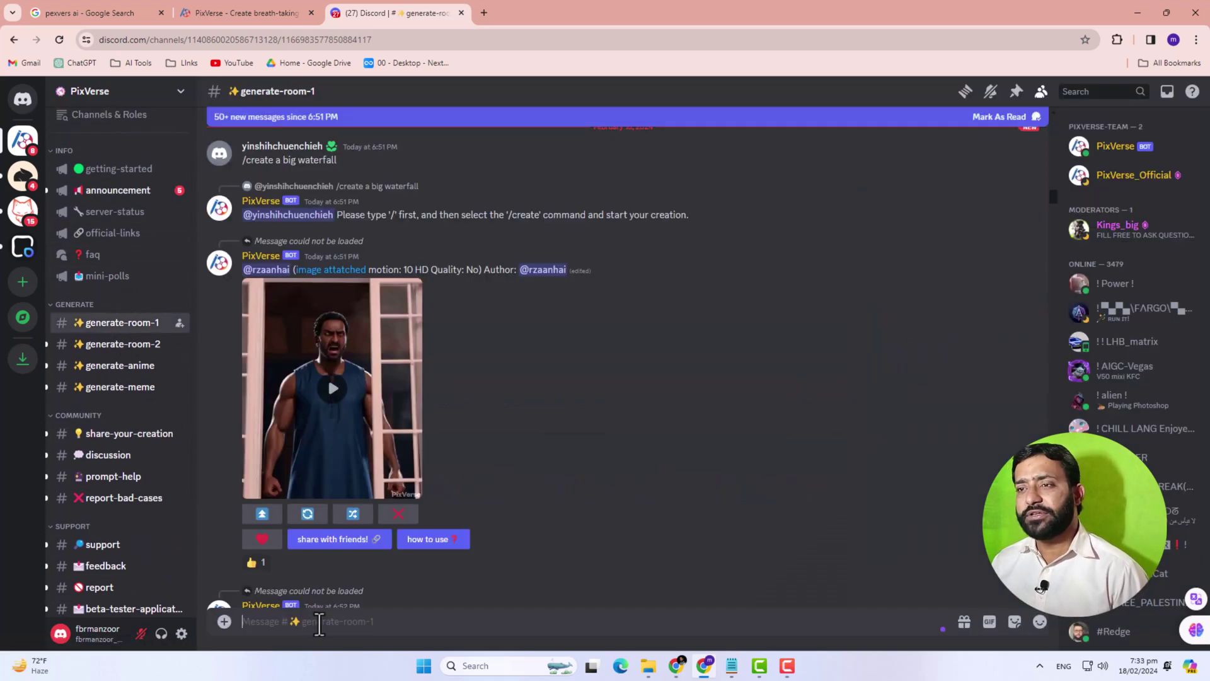
# Start the /create text-to-video command with the prompt "a beautiful women in a flower garden".
pyautogui.write('/')
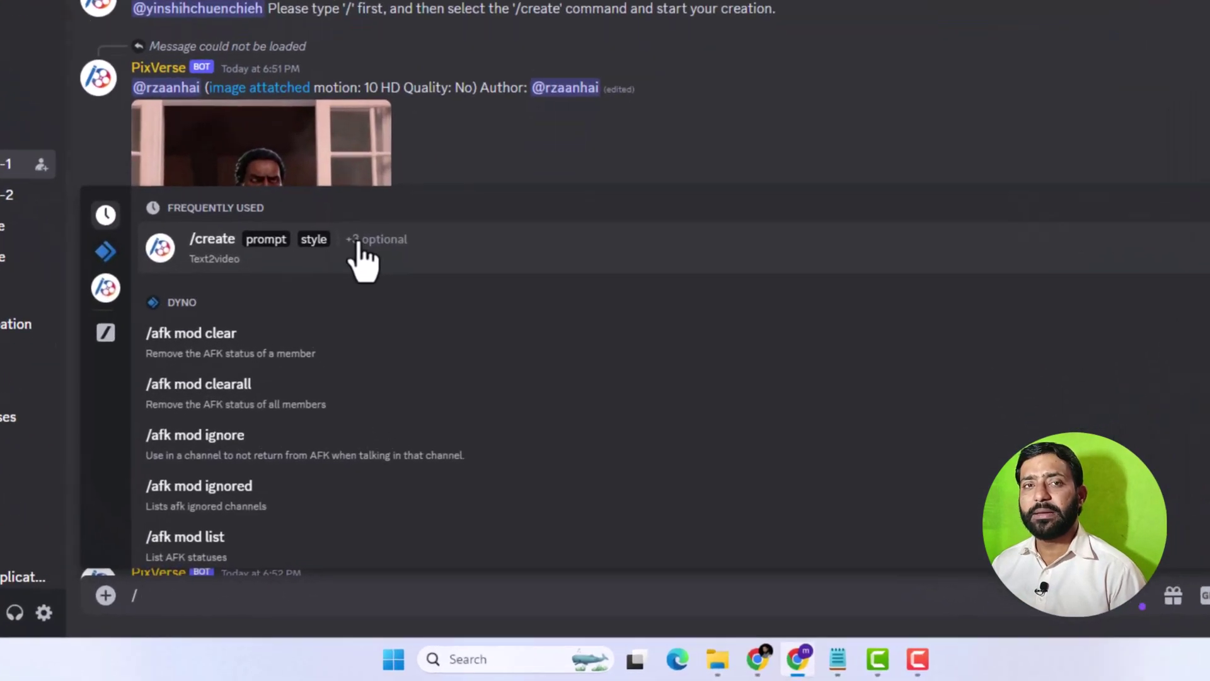
pyautogui.moveTo(416, 376)
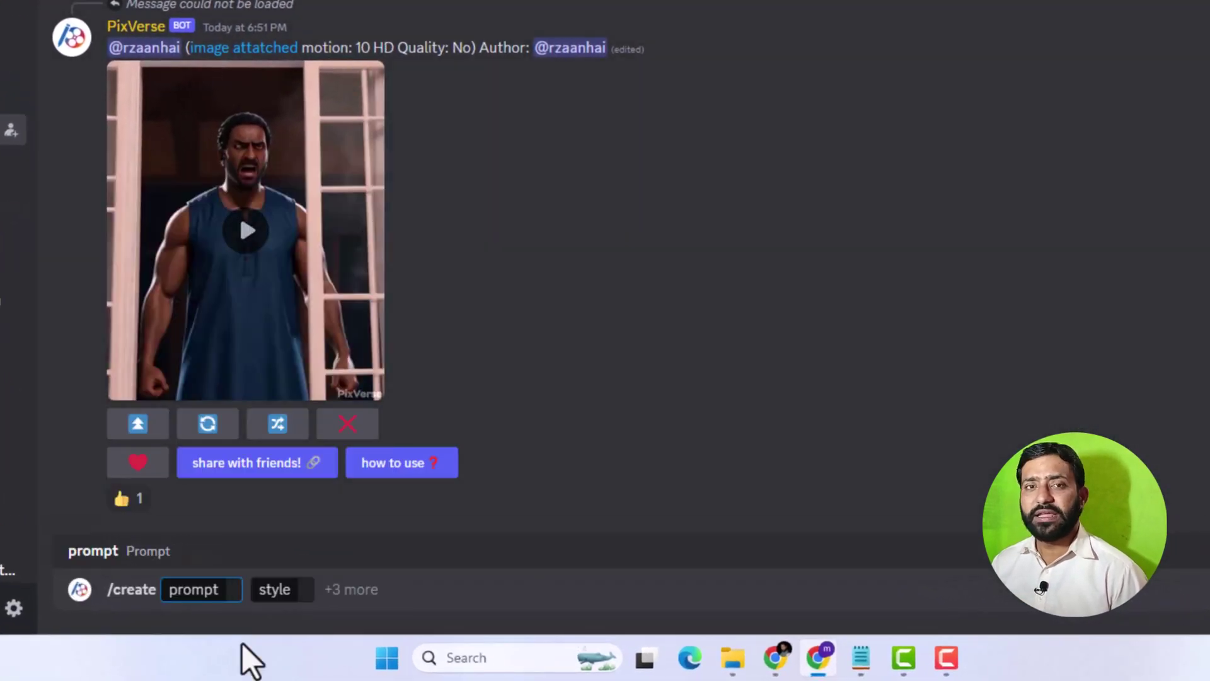
pyautogui.write('a beautiful wok')
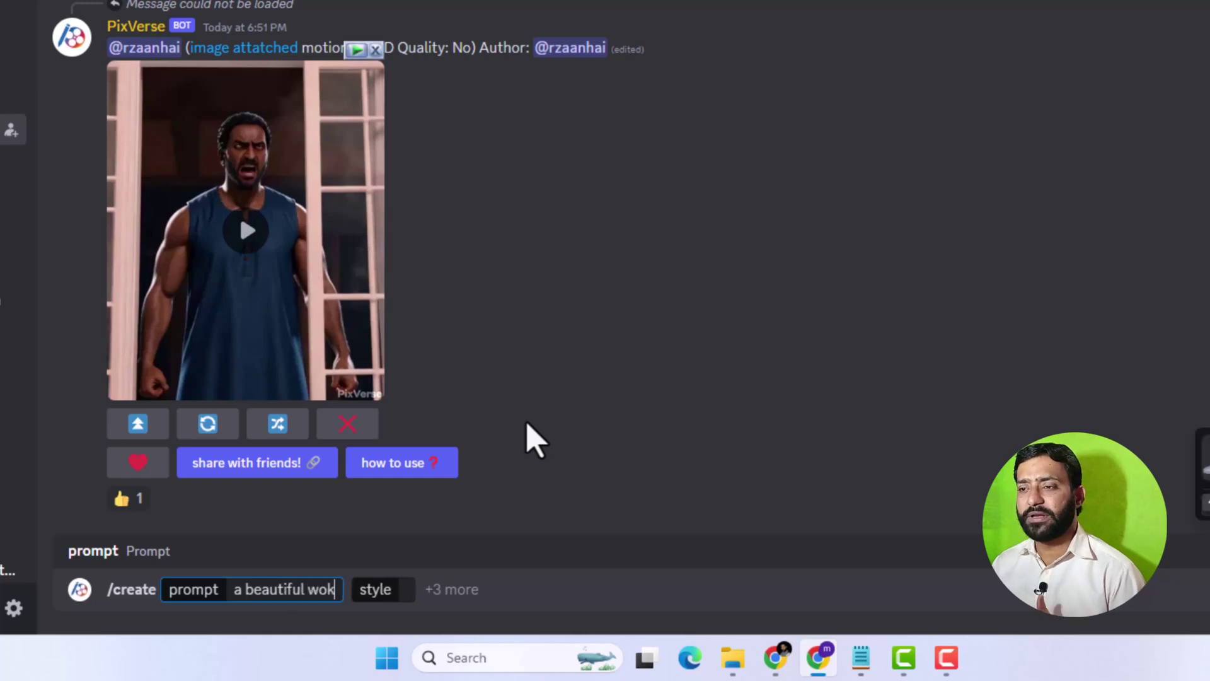
pyautogui.press('BackSpace')
pyautogui.write('men ')
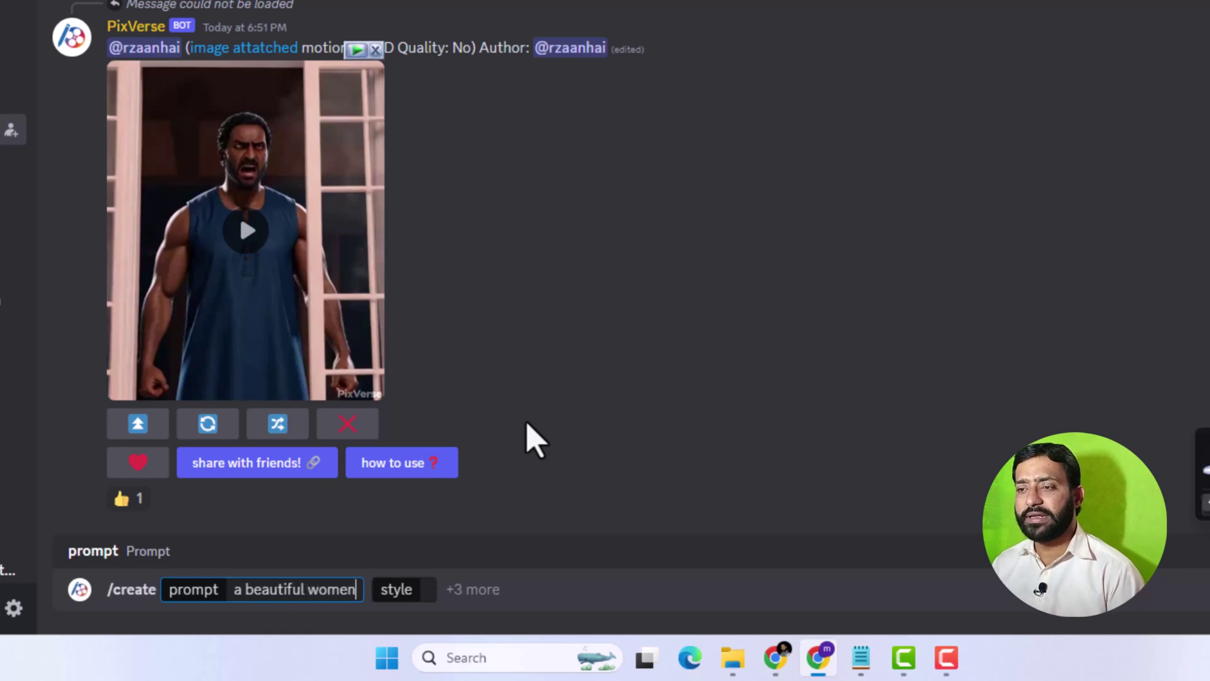
pyautogui.write('i')
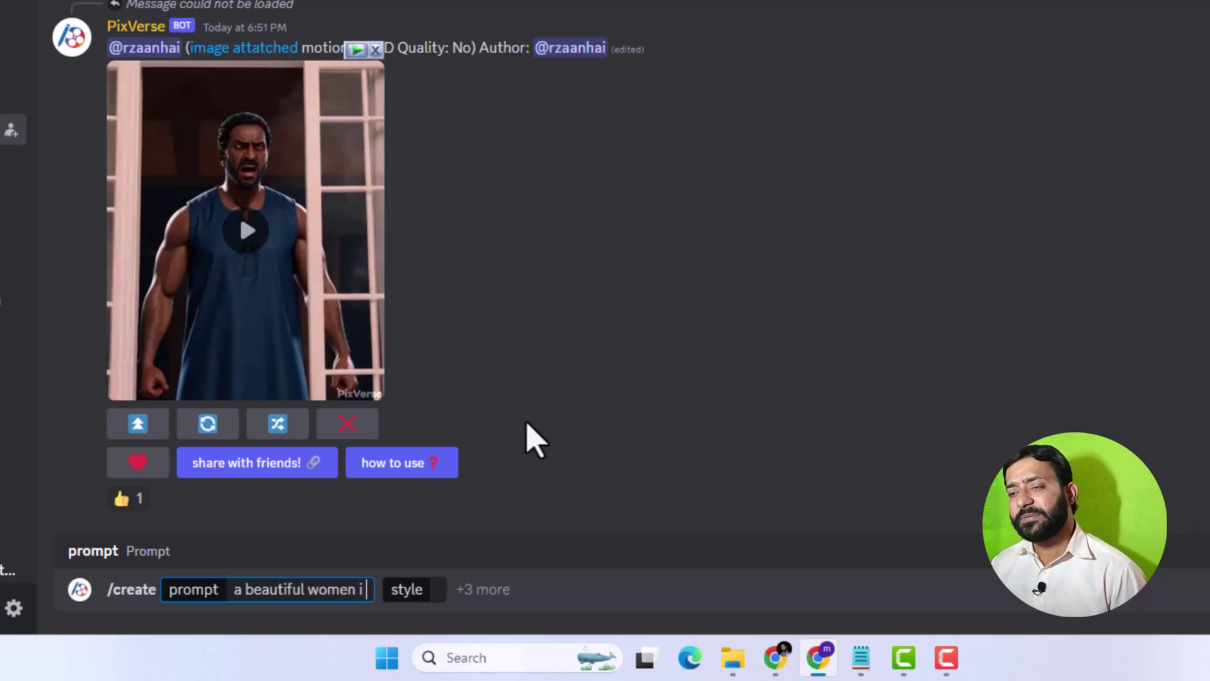
pyautogui.write('n a flower garden')
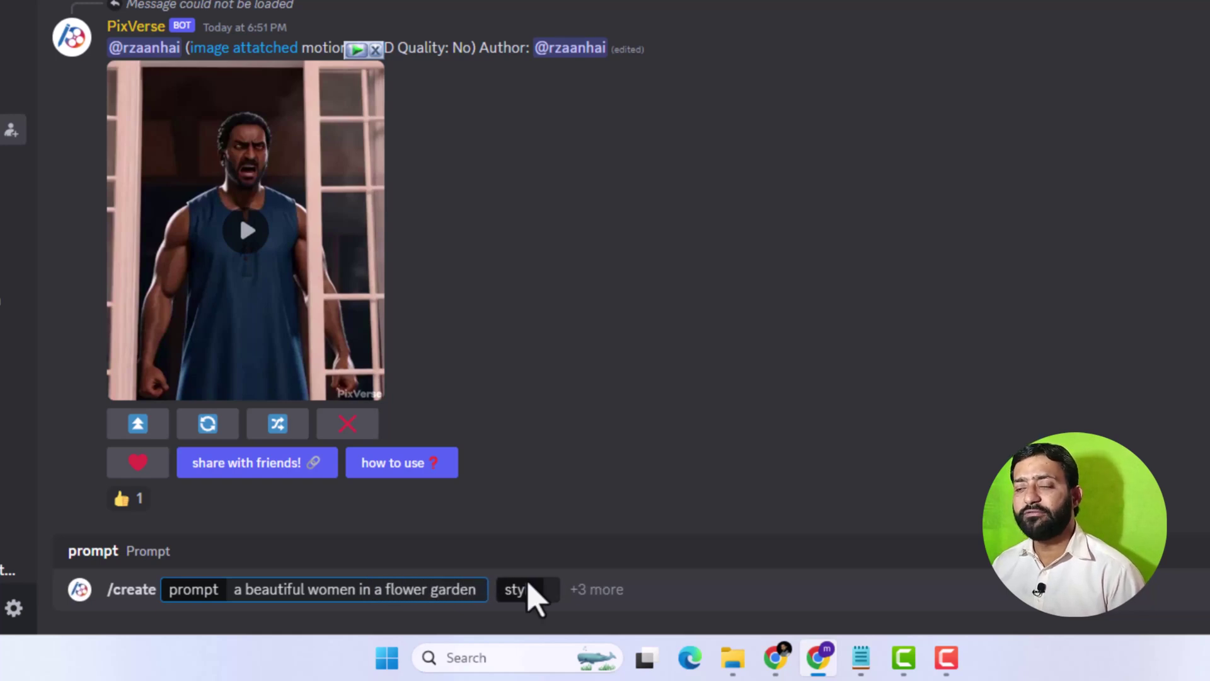
# Set the video style to Realistic and add the negative prompt "nsfw" to the /create command.
pyautogui.click(543, 589)
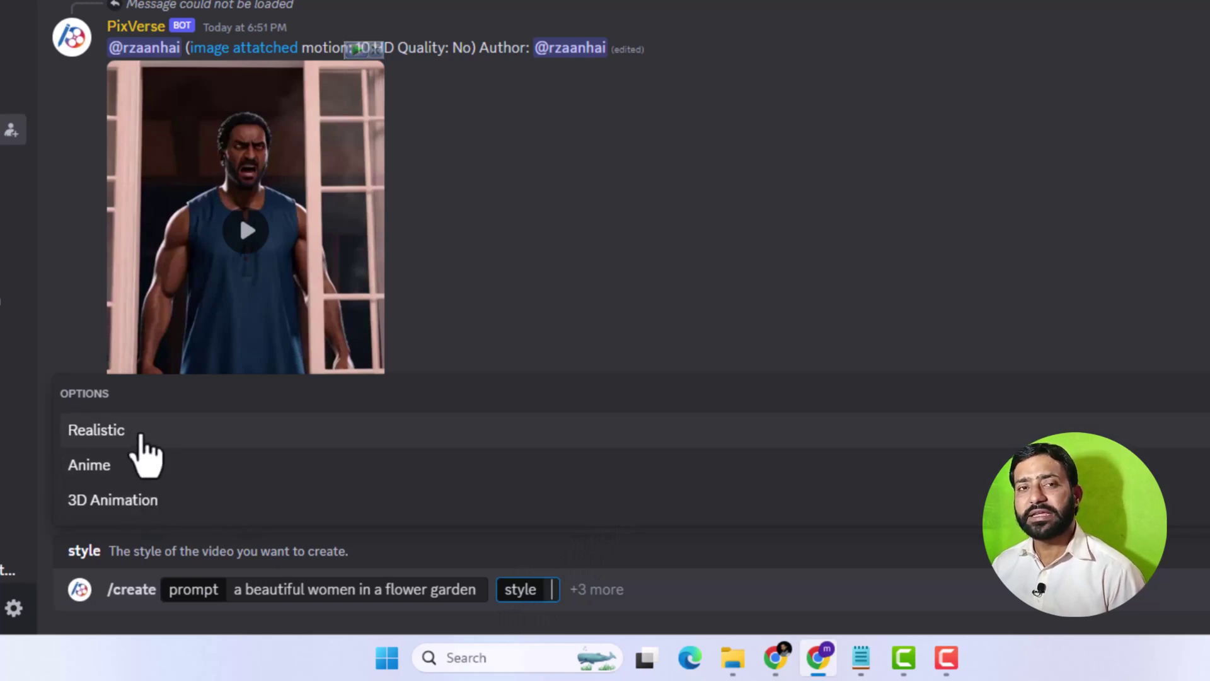
pyautogui.click(140, 435)
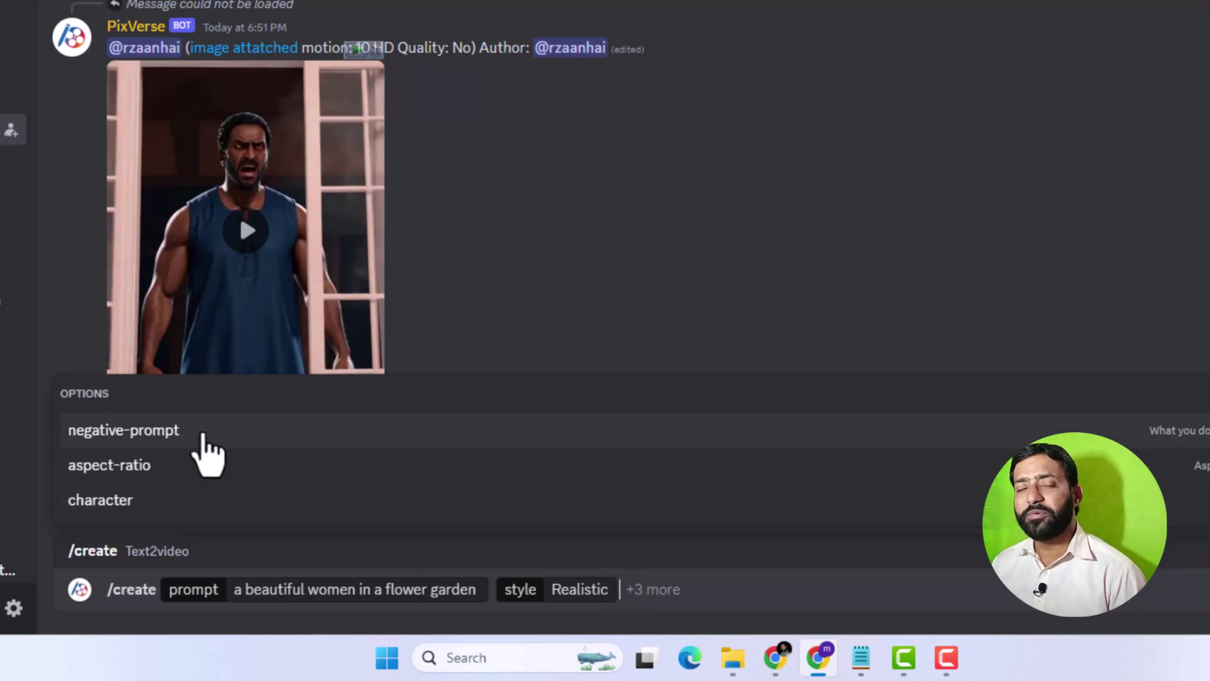
pyautogui.click(198, 434)
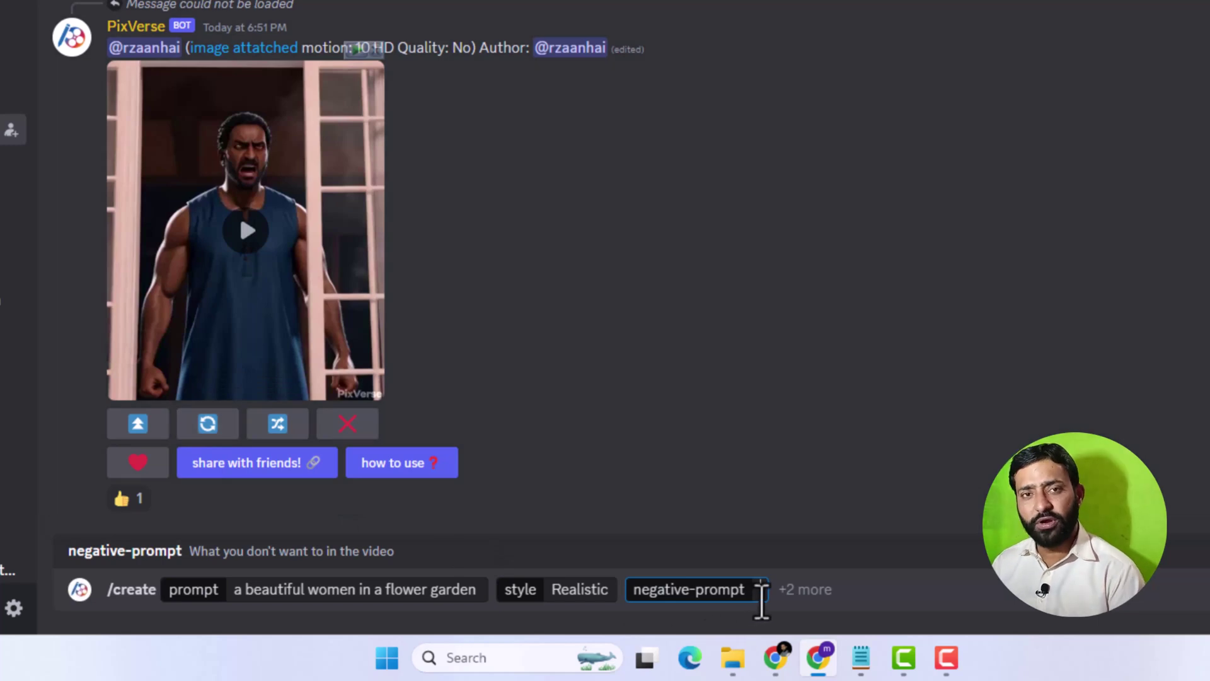
pyautogui.write('nsfw')
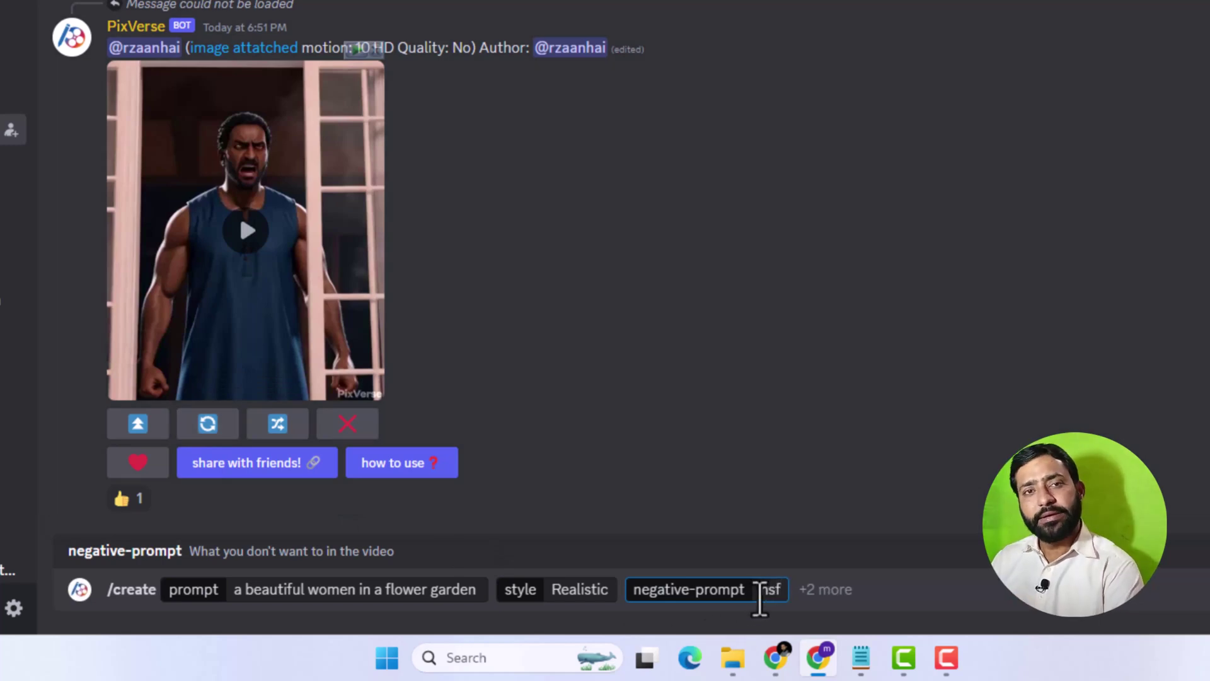
pyautogui.click(821, 576)
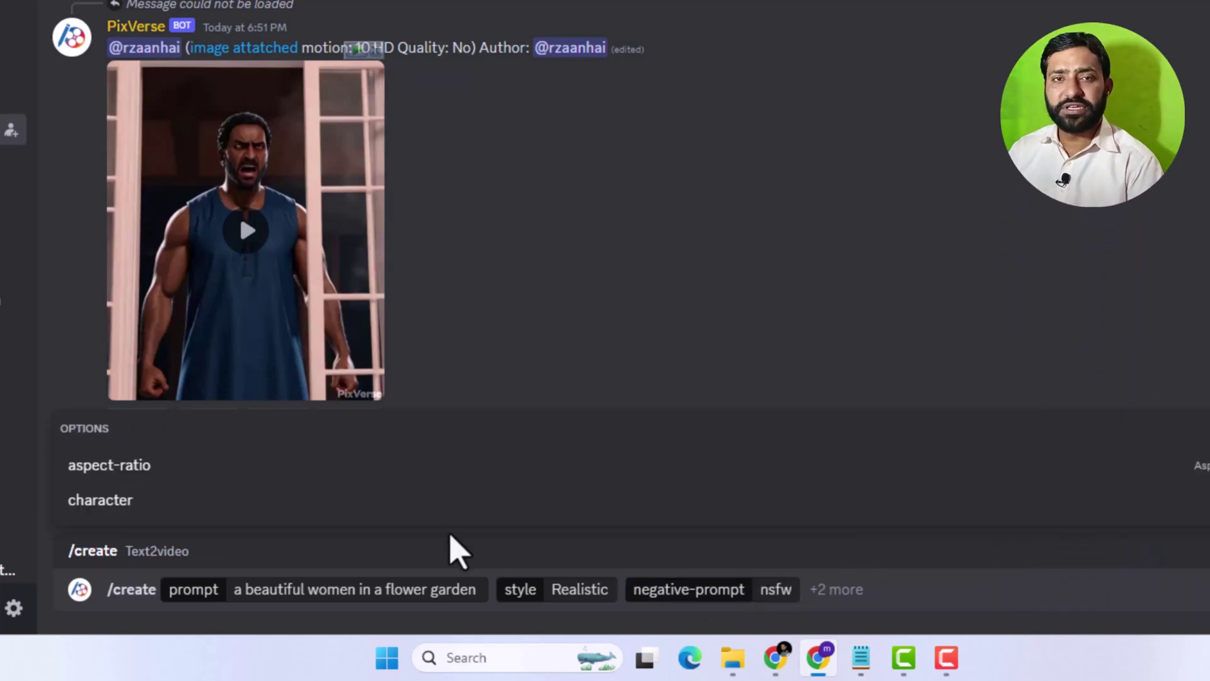
# Add a 16:9 aspect ratio to the /create command and send it to generate the videos.
pyautogui.click(210, 468)
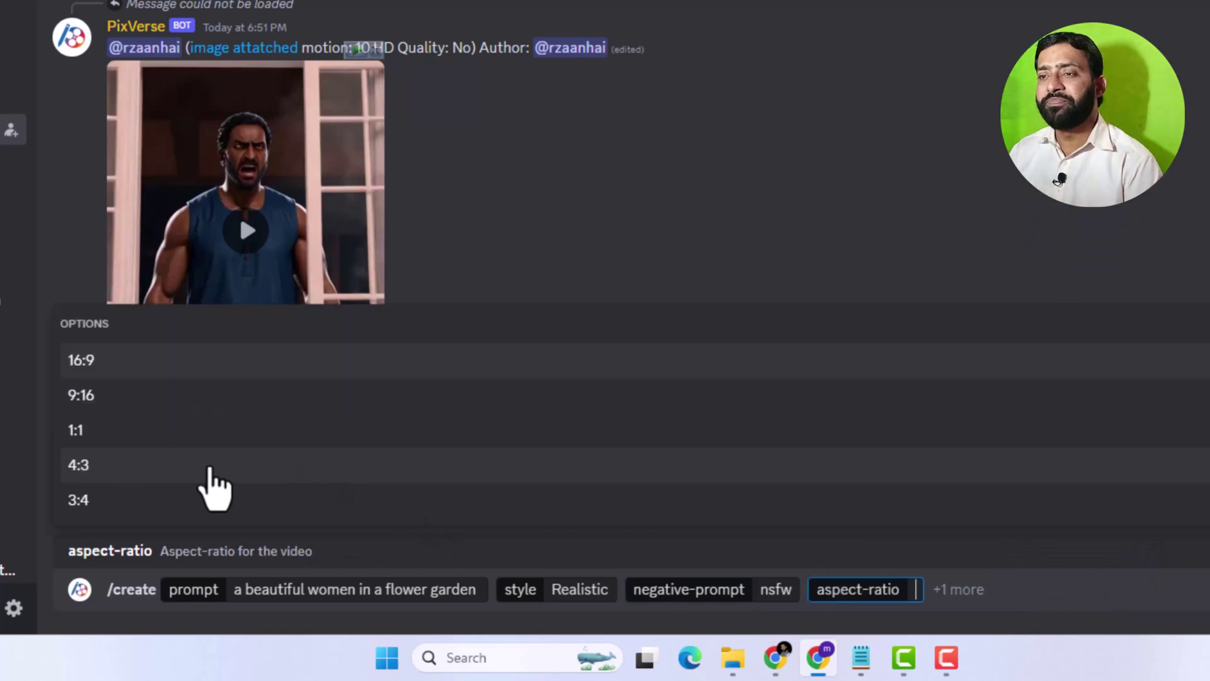
pyautogui.write('16:9')
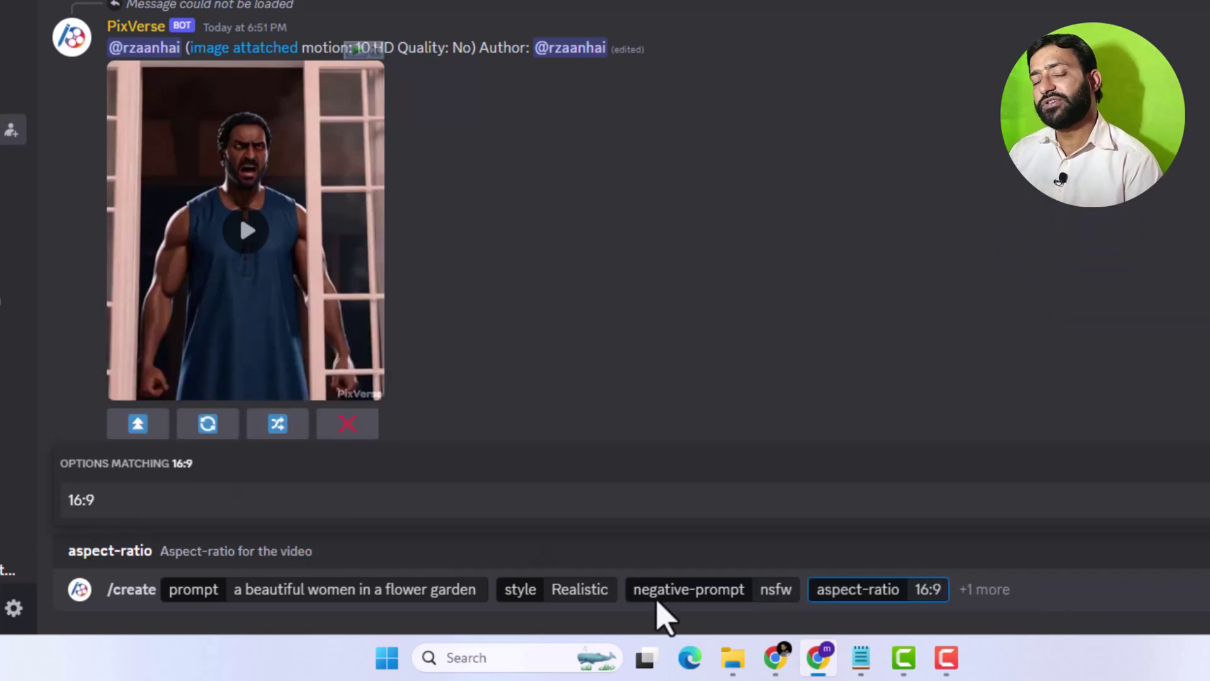
pyautogui.click(984, 589)
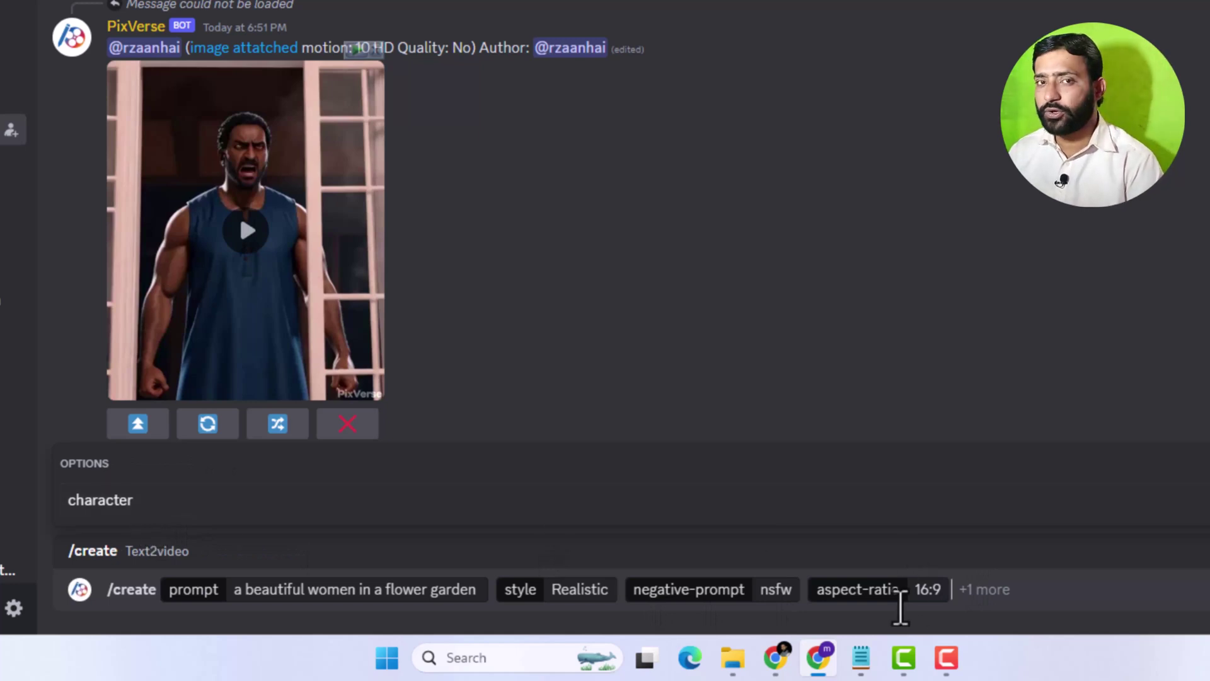
pyautogui.press('Return')
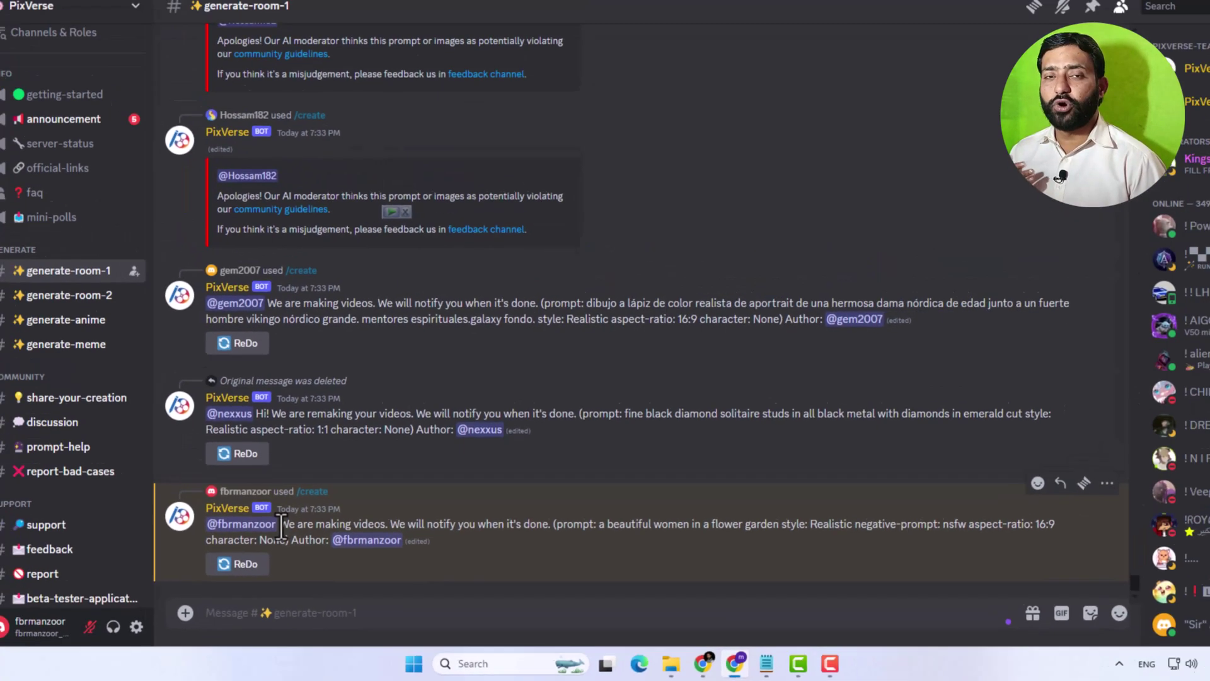
pyautogui.moveTo(210, 472); pyautogui.dragTo(422, 488)
pyautogui.click(455, 577)
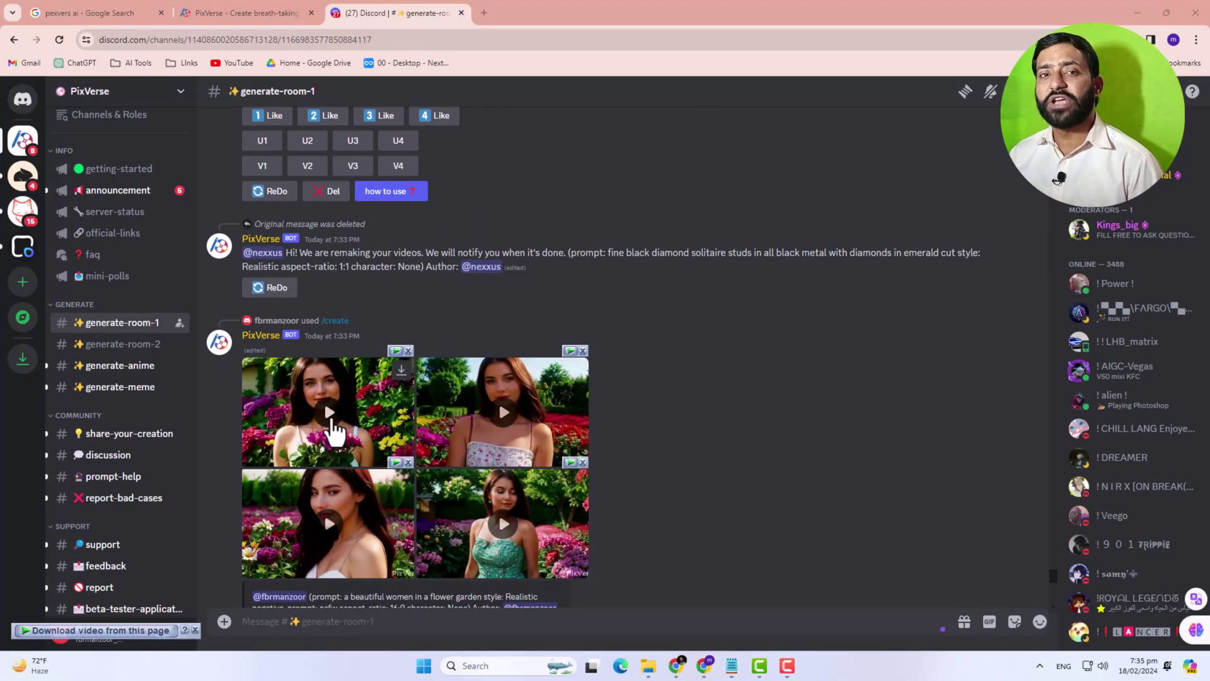
# Preview the first two generated videos of the woman in the flower garden.
pyautogui.click(331, 423)
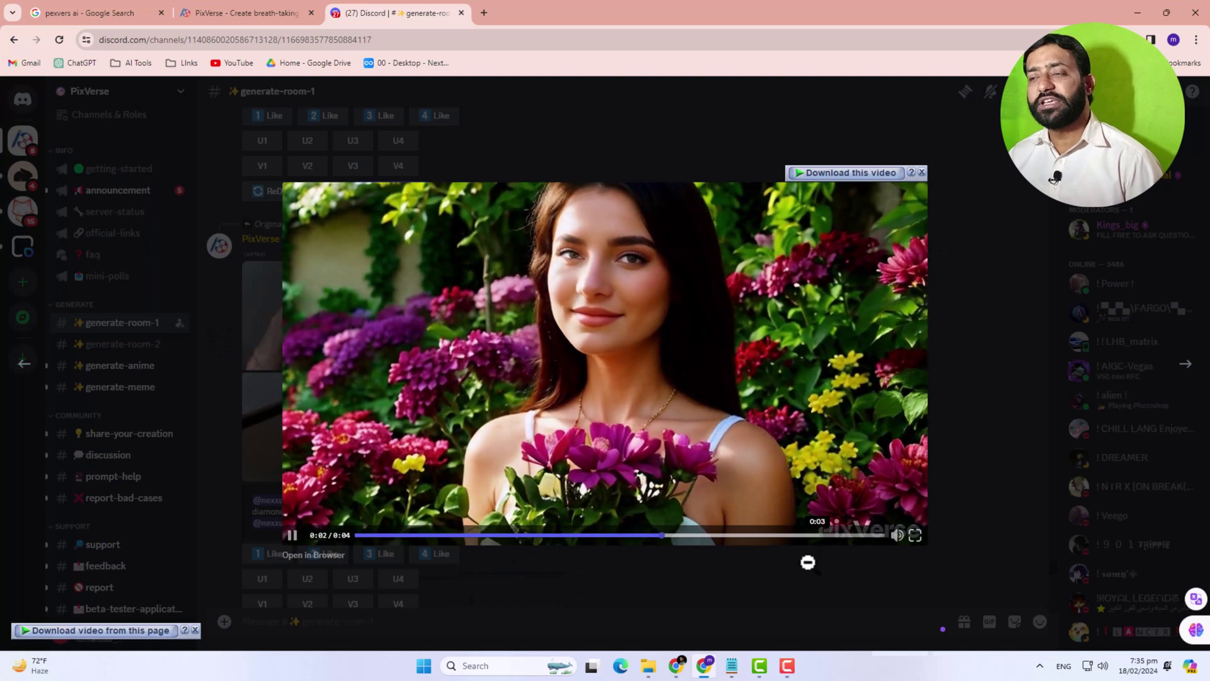
pyautogui.click(937, 372)
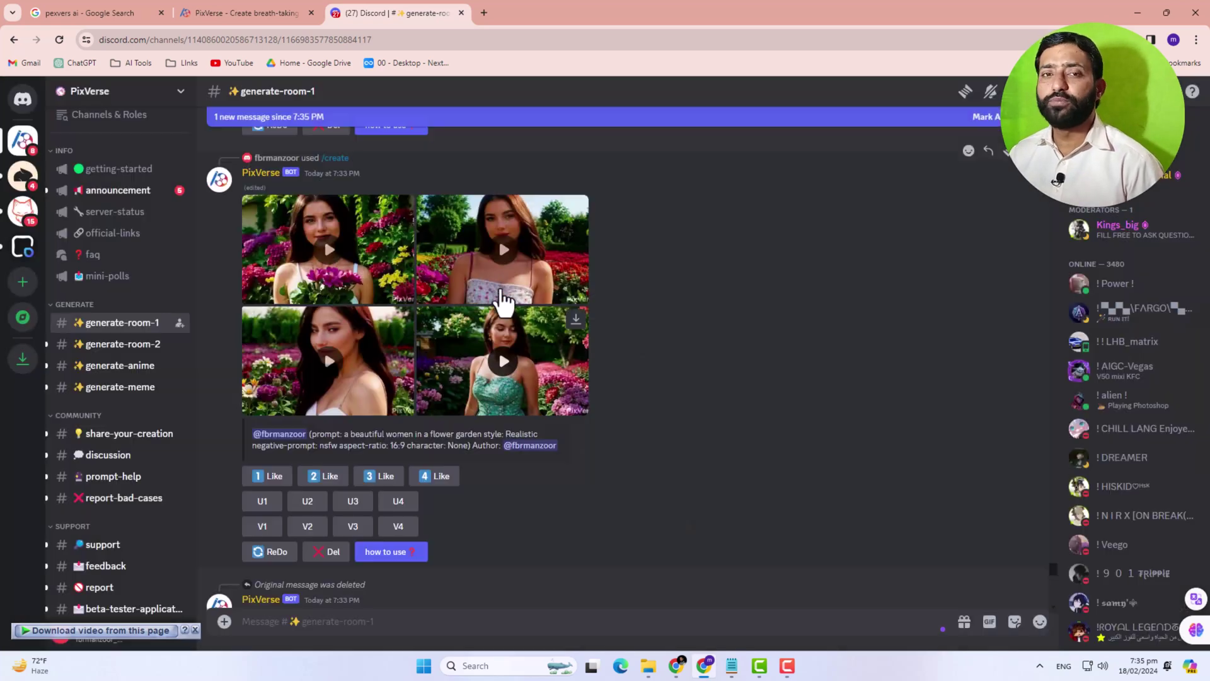
pyautogui.click(466, 287)
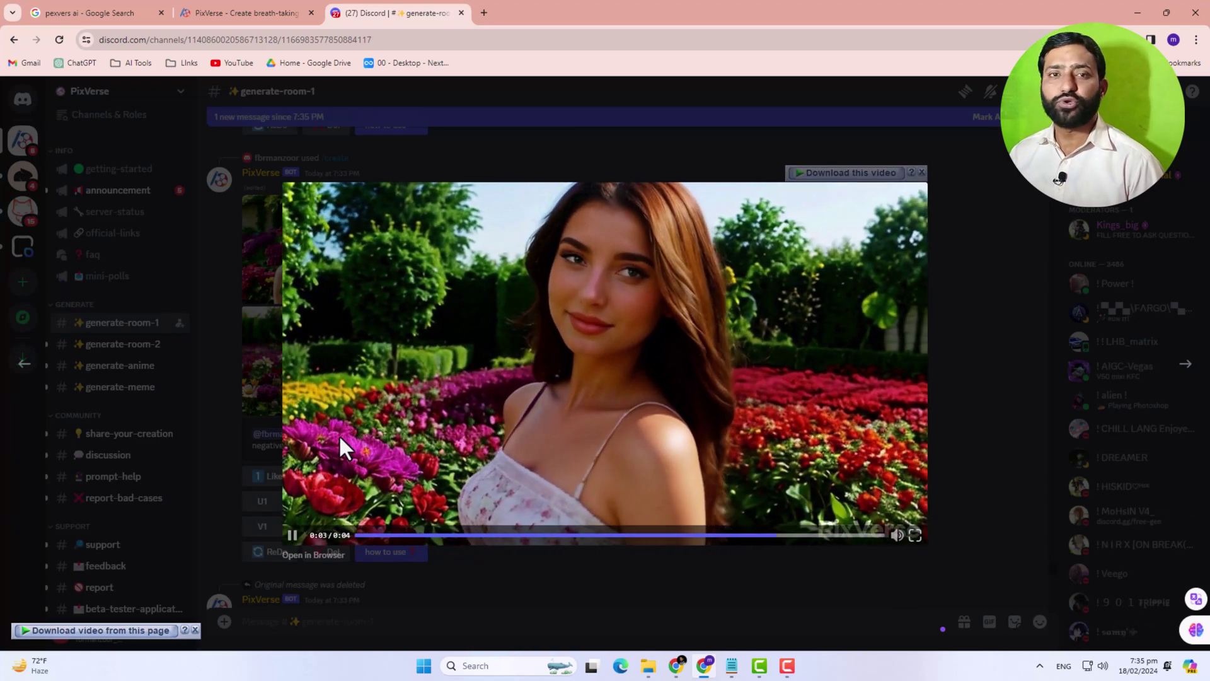
pyautogui.click(843, 478)
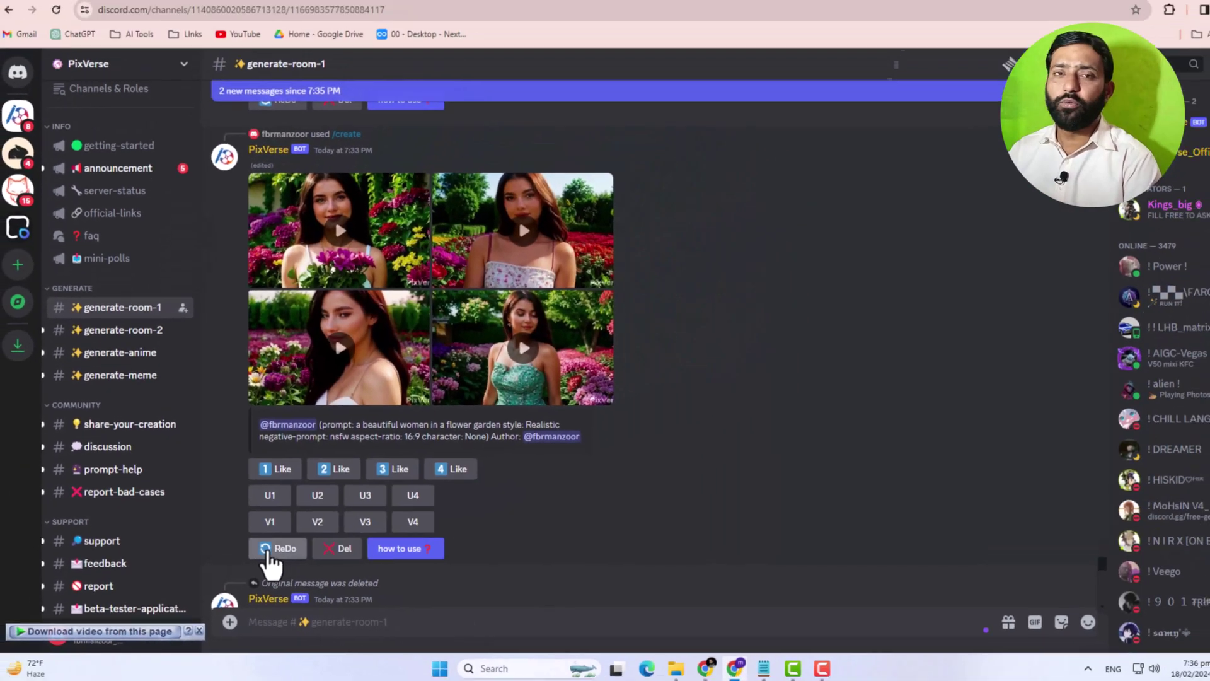
# Redo the flower garden generation and preview the second video of the new set.
pyautogui.scroll(-2, 326, 495)
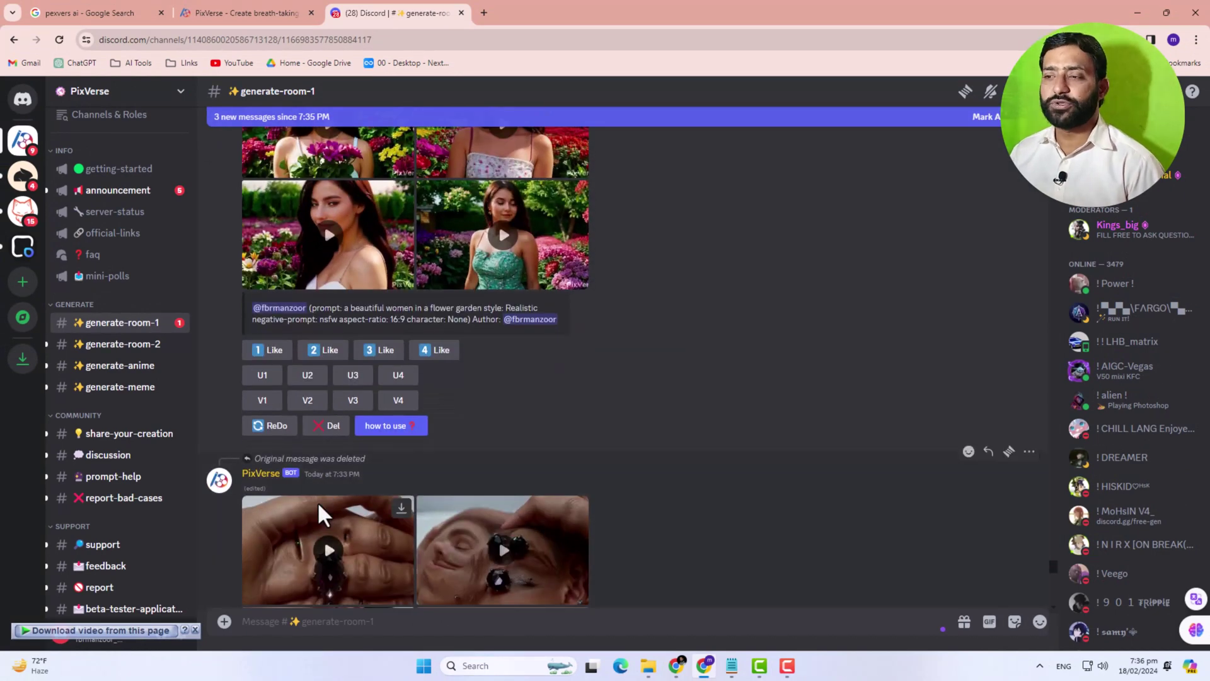
pyautogui.scroll(-10, 316, 501)
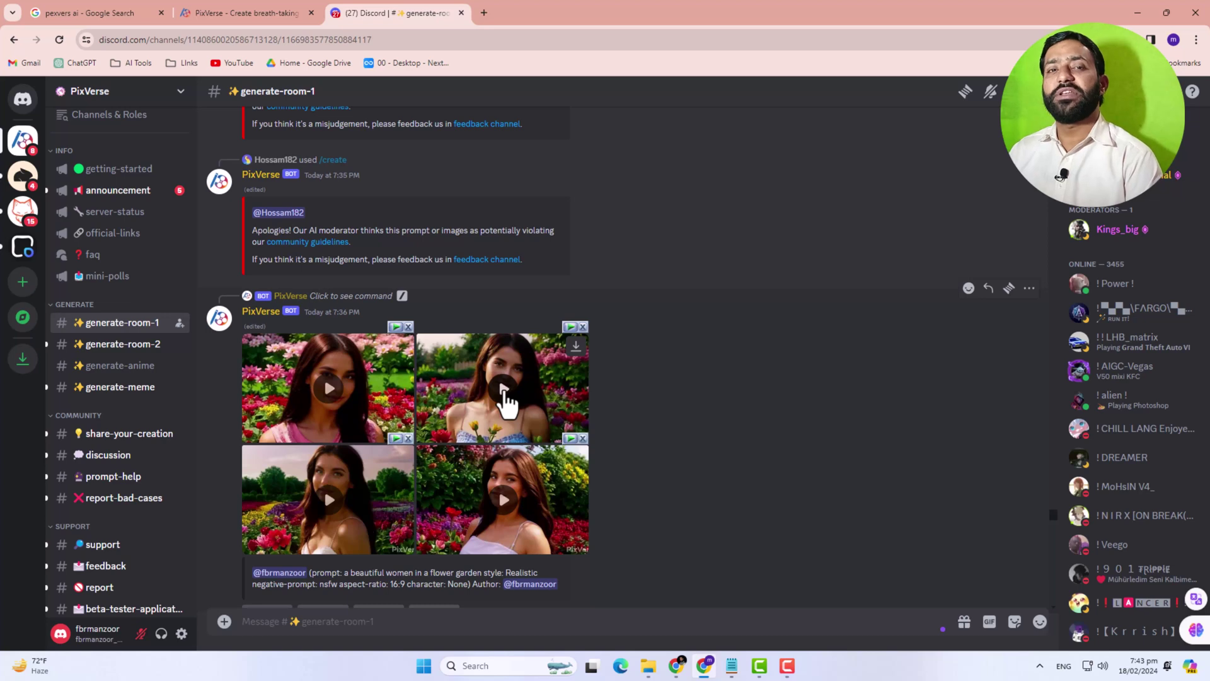
pyautogui.click(504, 391)
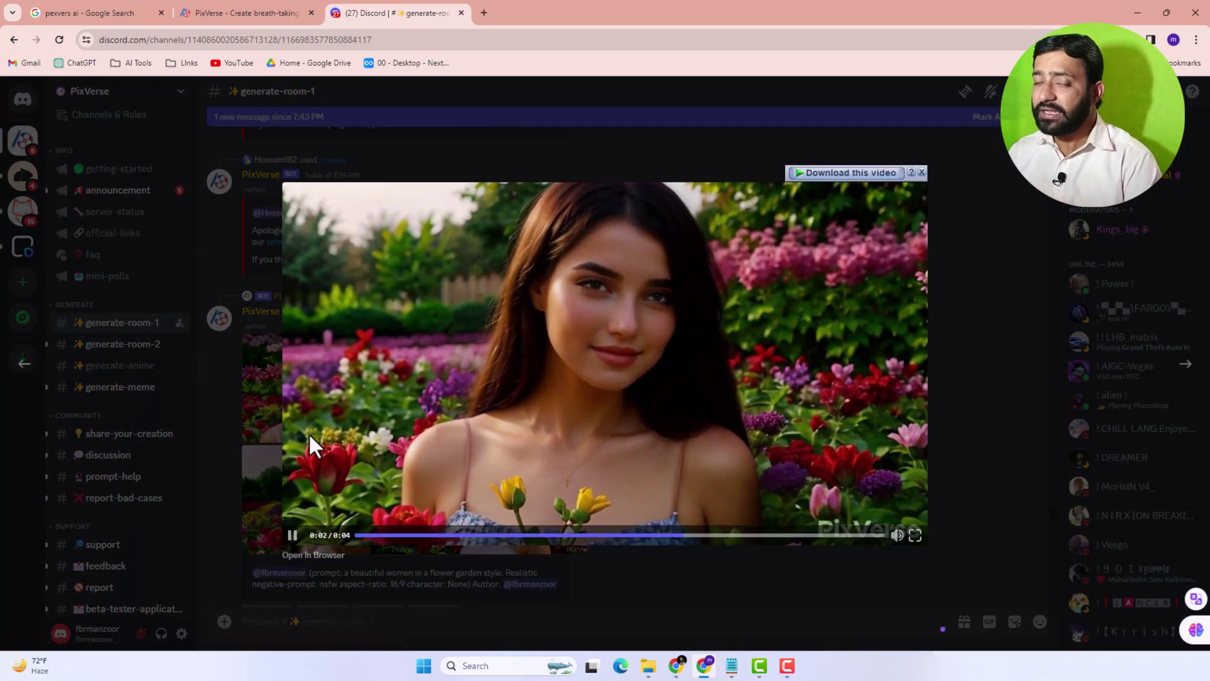
pyautogui.click(974, 484)
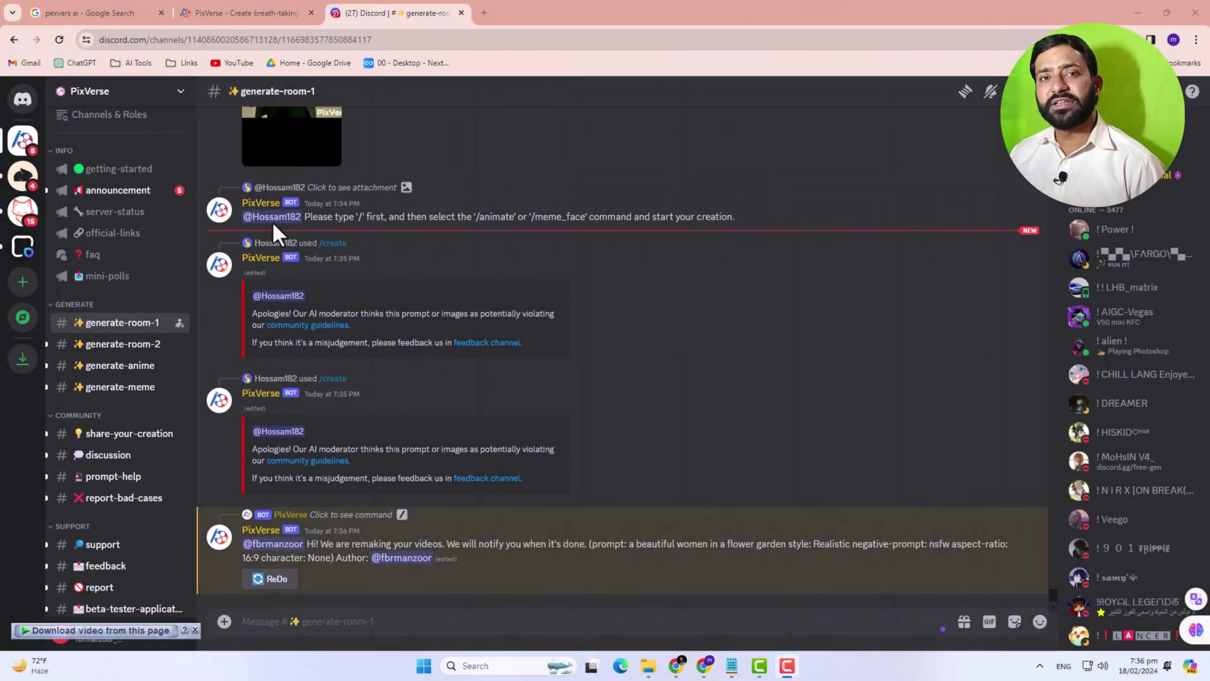
# Open the generate-anime channel and go to its newest messages.
pyautogui.click(124, 373)
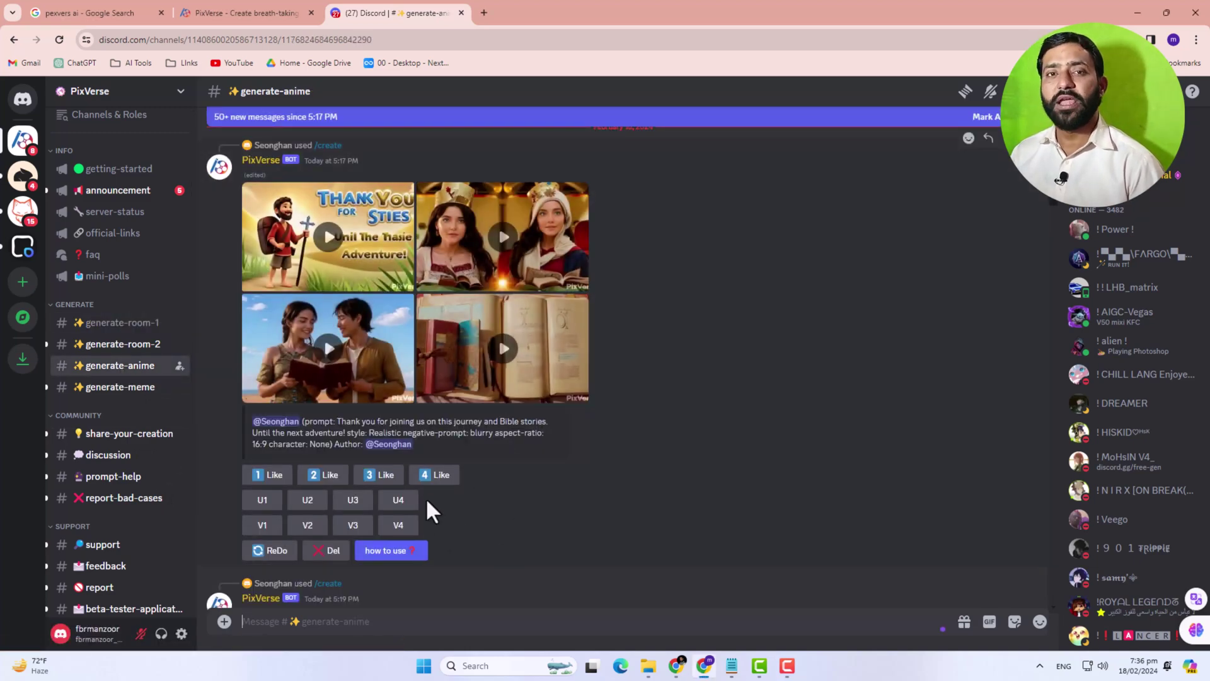
pyautogui.scroll(-2, 416, 602)
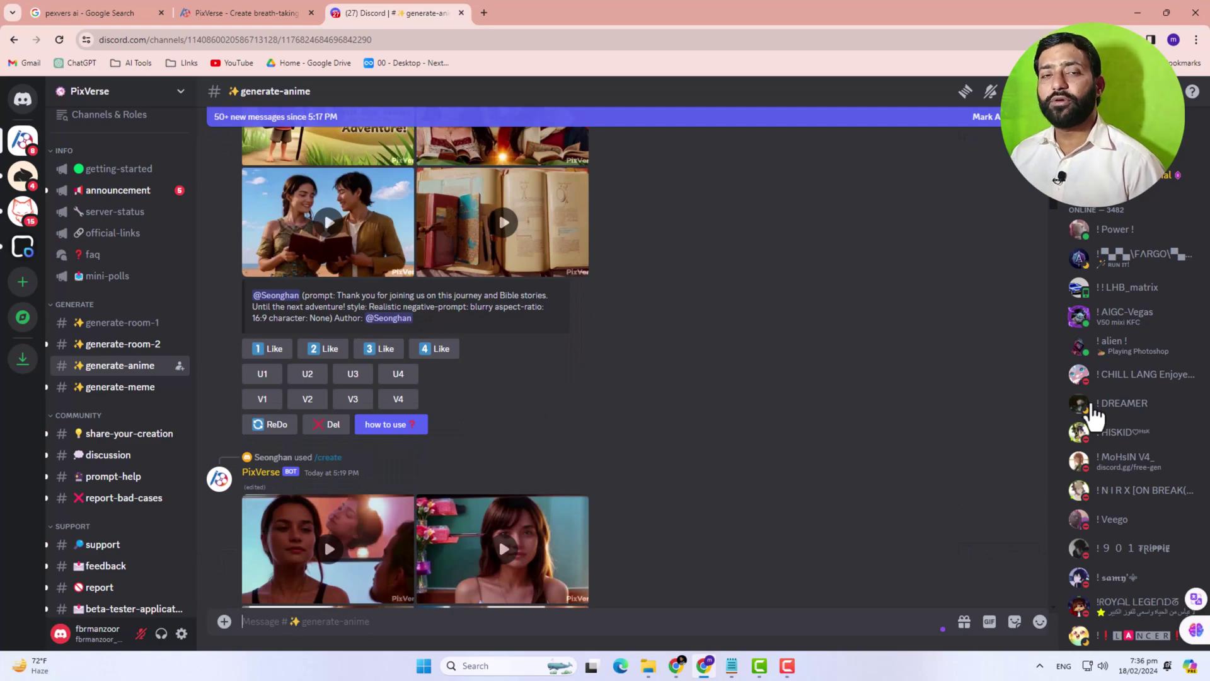
pyautogui.moveTo(1062, 221); pyautogui.dragTo(1050, 618)
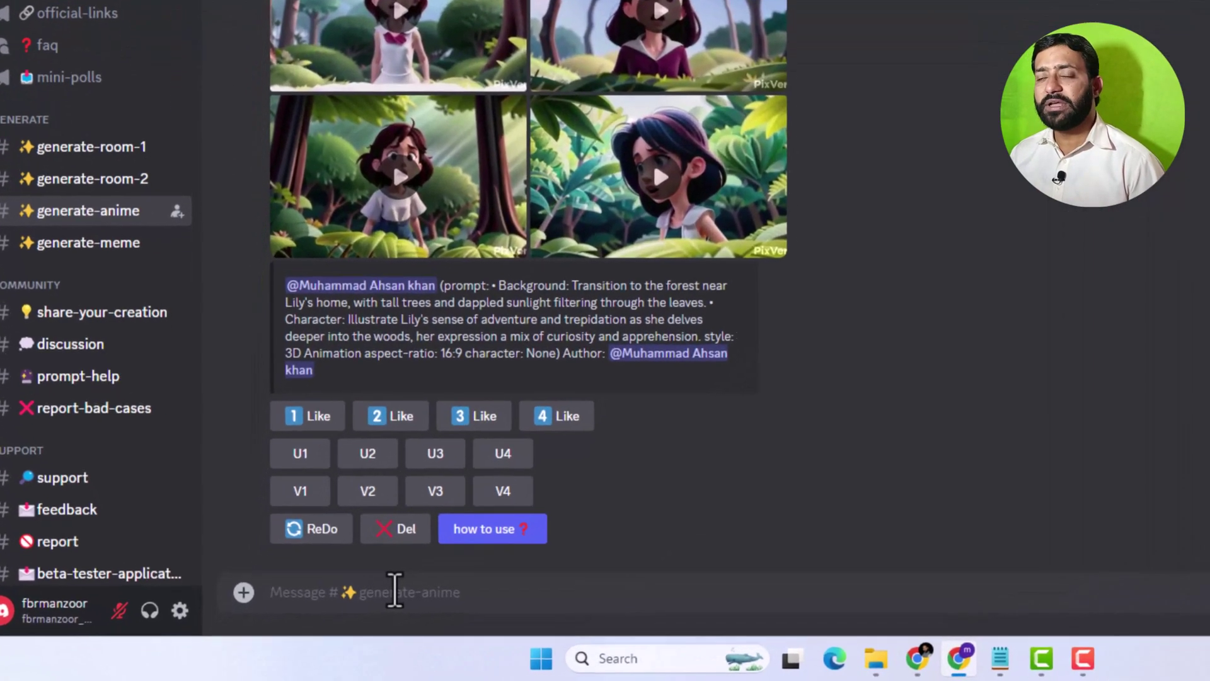
# Start an /animate command in the generate-anime channel and attach the image of the dark-haired woman in futuristic armour from Downloads.
pyautogui.click(326, 621)
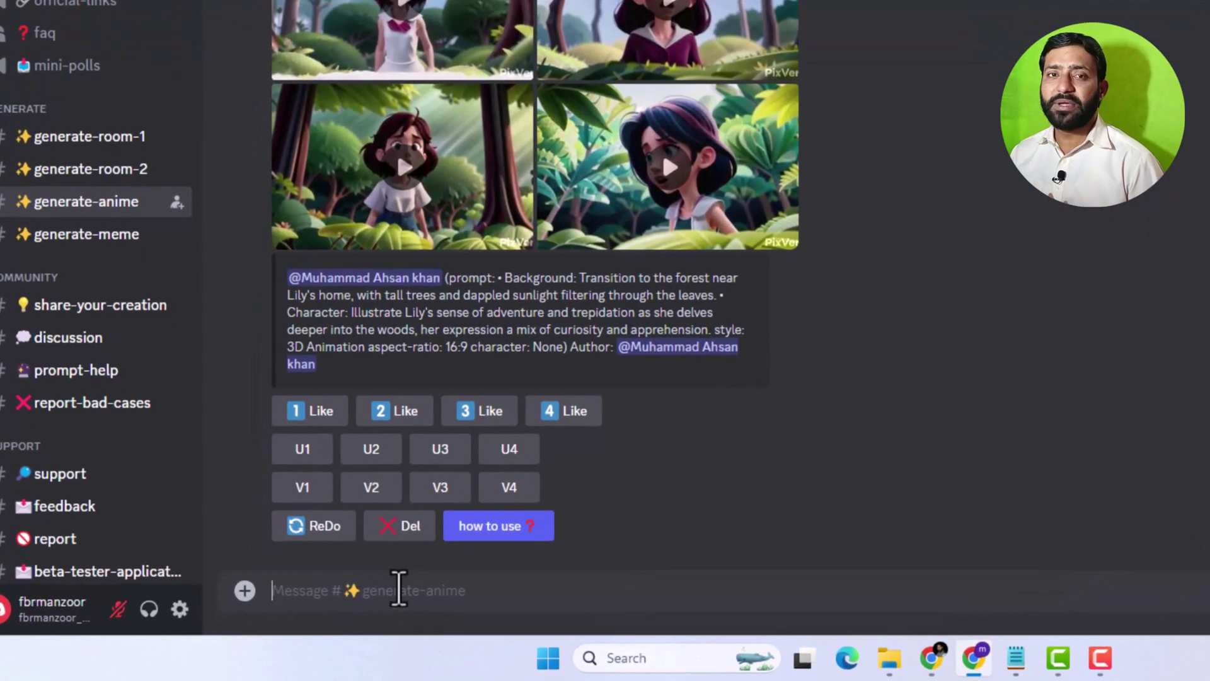
pyautogui.write('/')
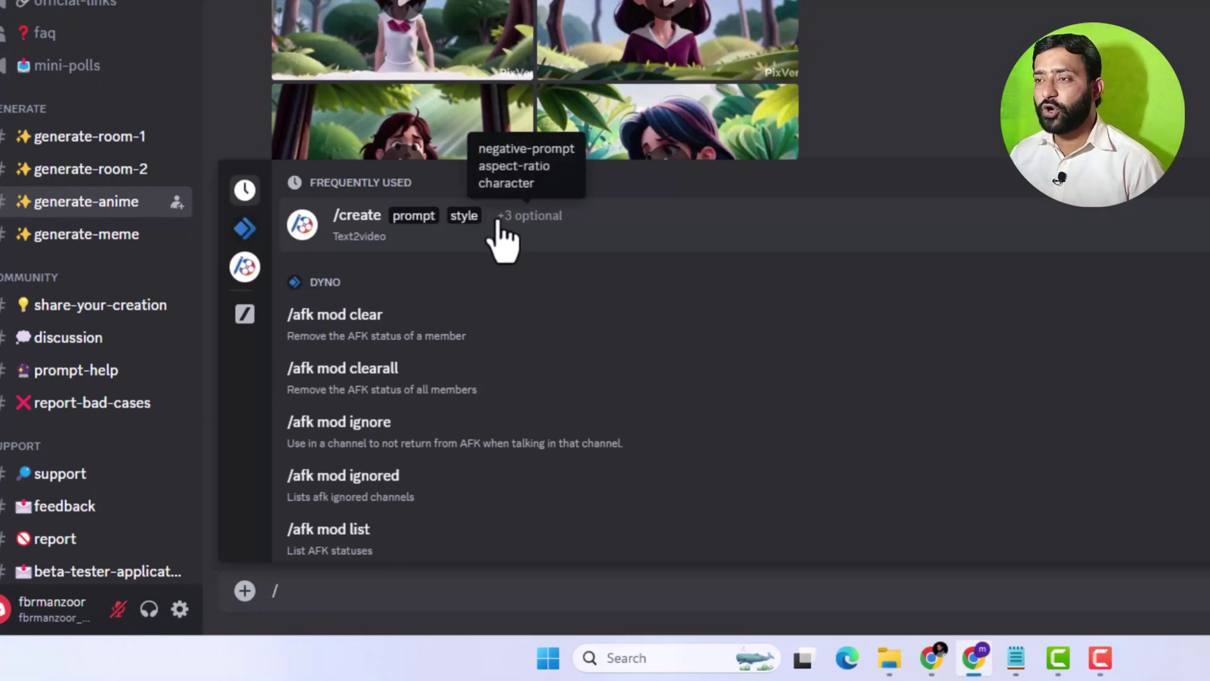
pyautogui.write('ani')
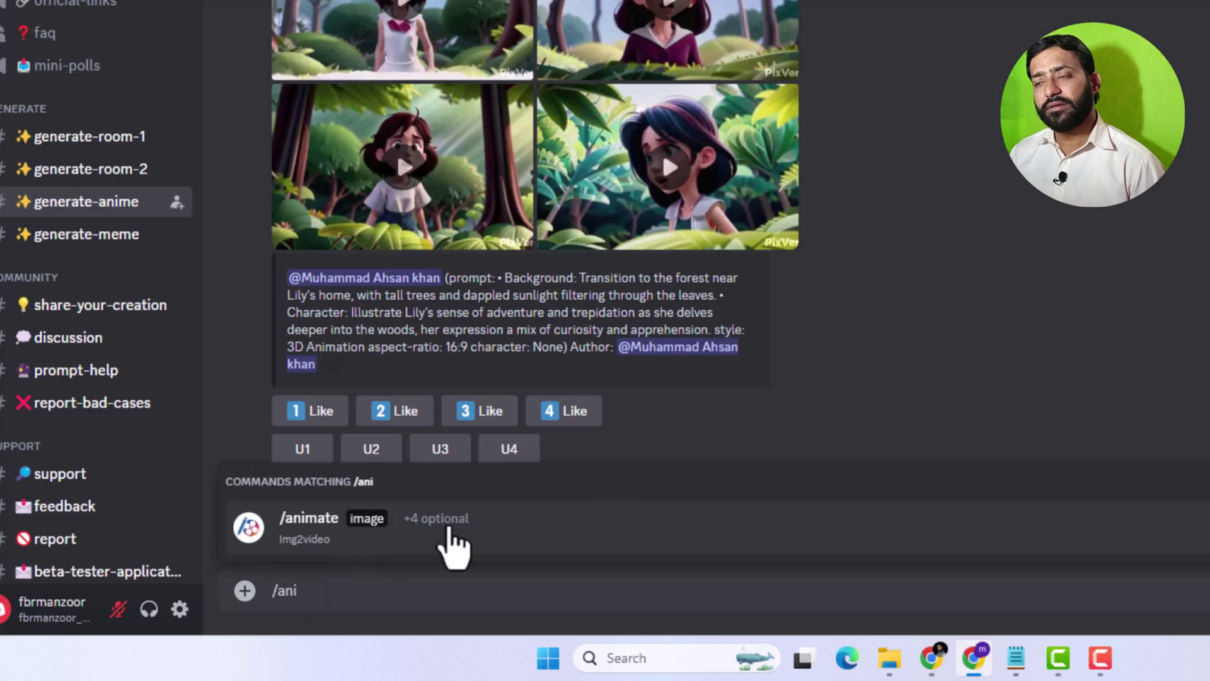
pyautogui.click(319, 544)
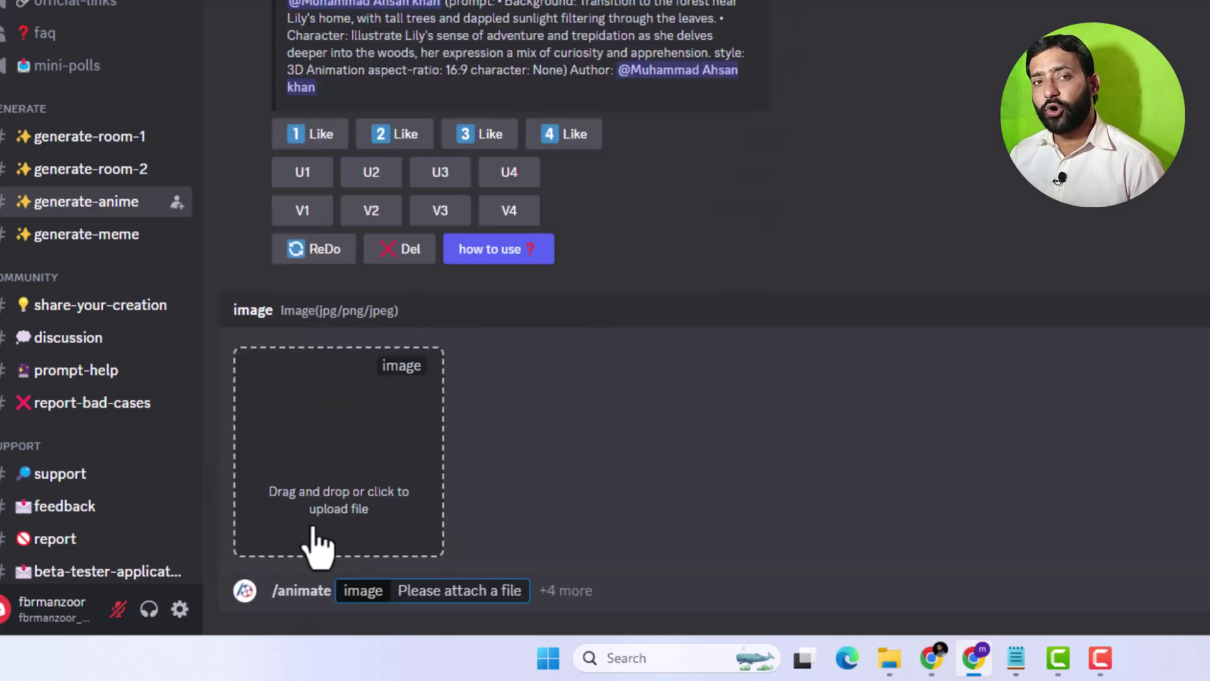
pyautogui.click(339, 451)
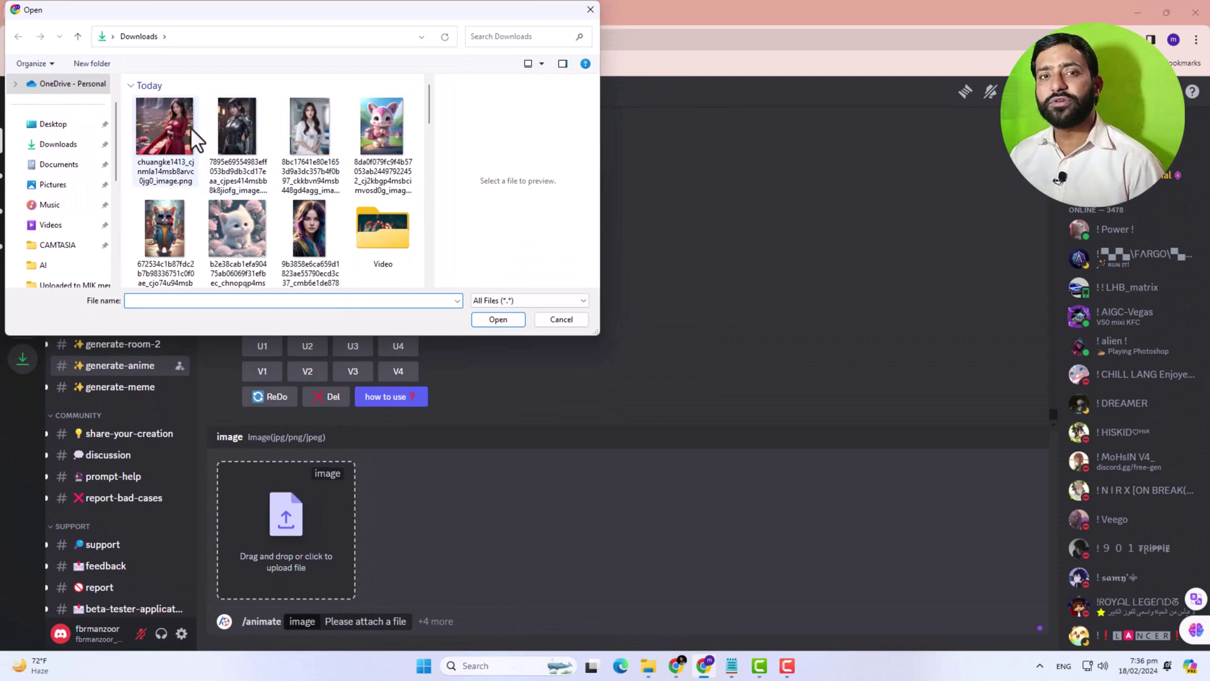
pyautogui.click(237, 136)
pyautogui.click(510, 321)
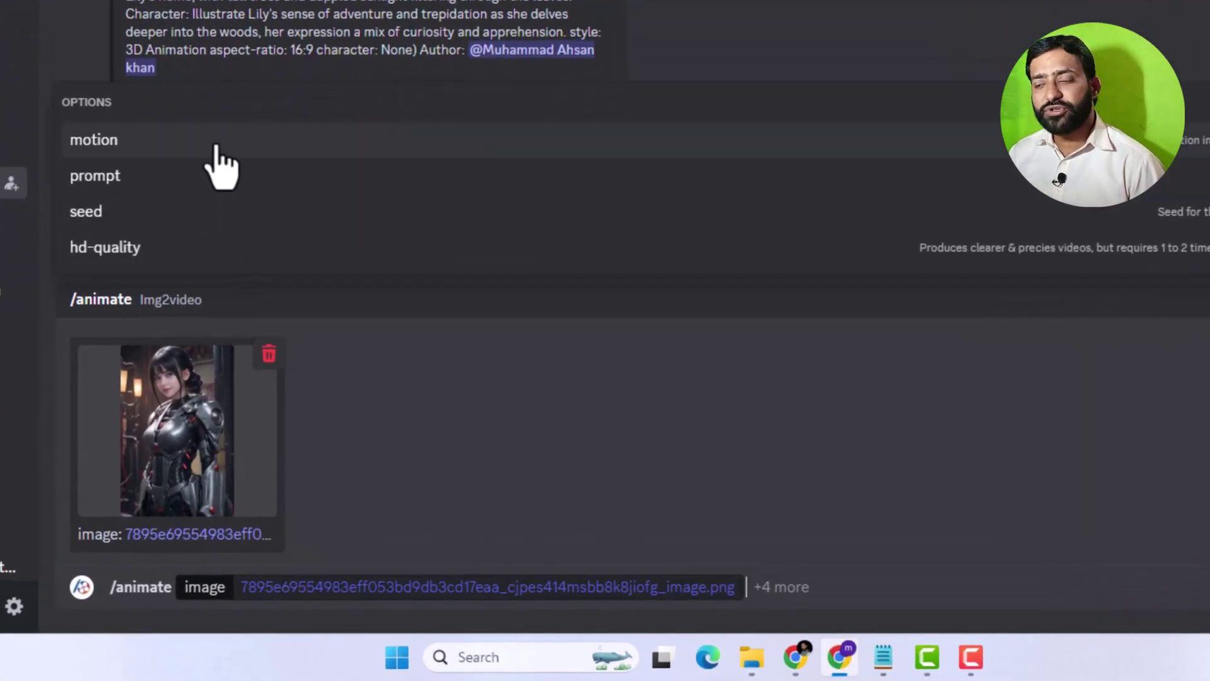
# Add the motion option to the /animate command with the text "camera zoom out".
pyautogui.click(225, 155)
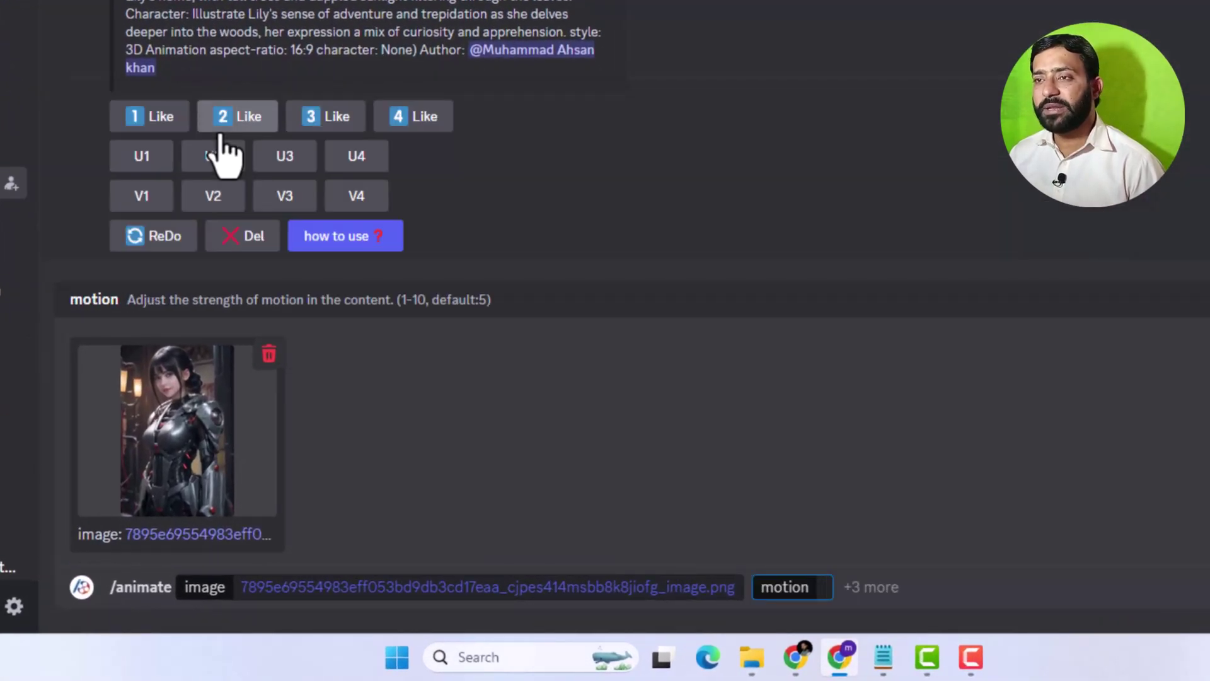
pyautogui.write('camera zoom out')
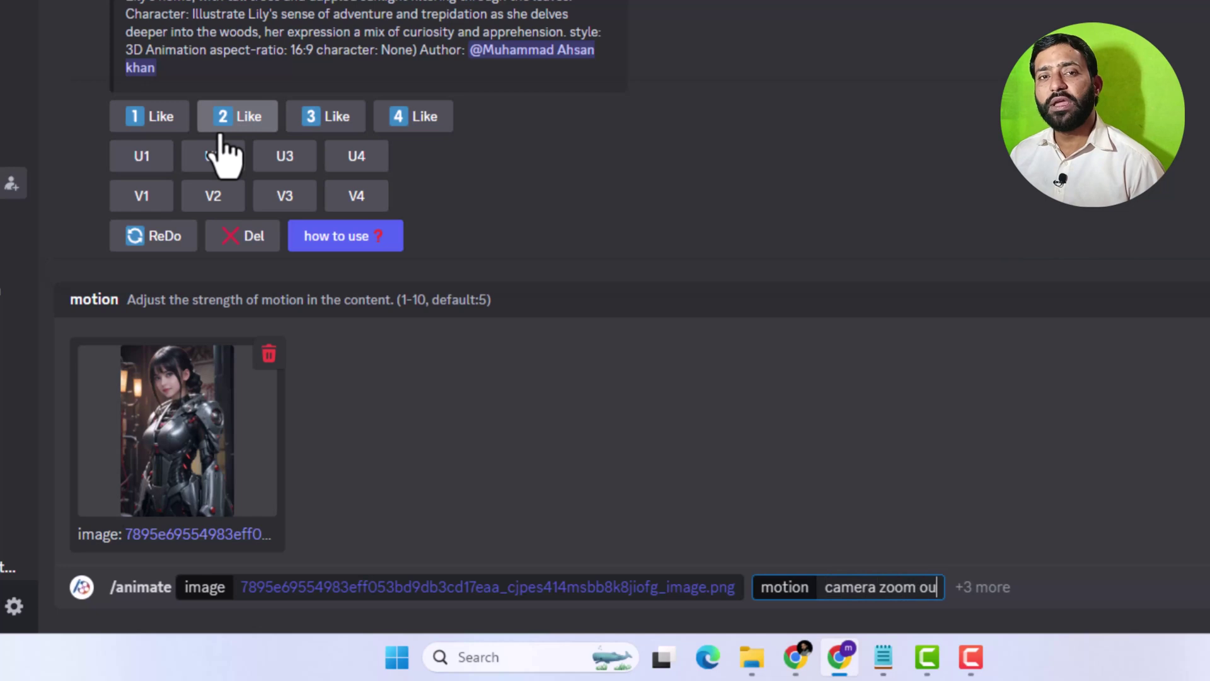
pyautogui.click(966, 599)
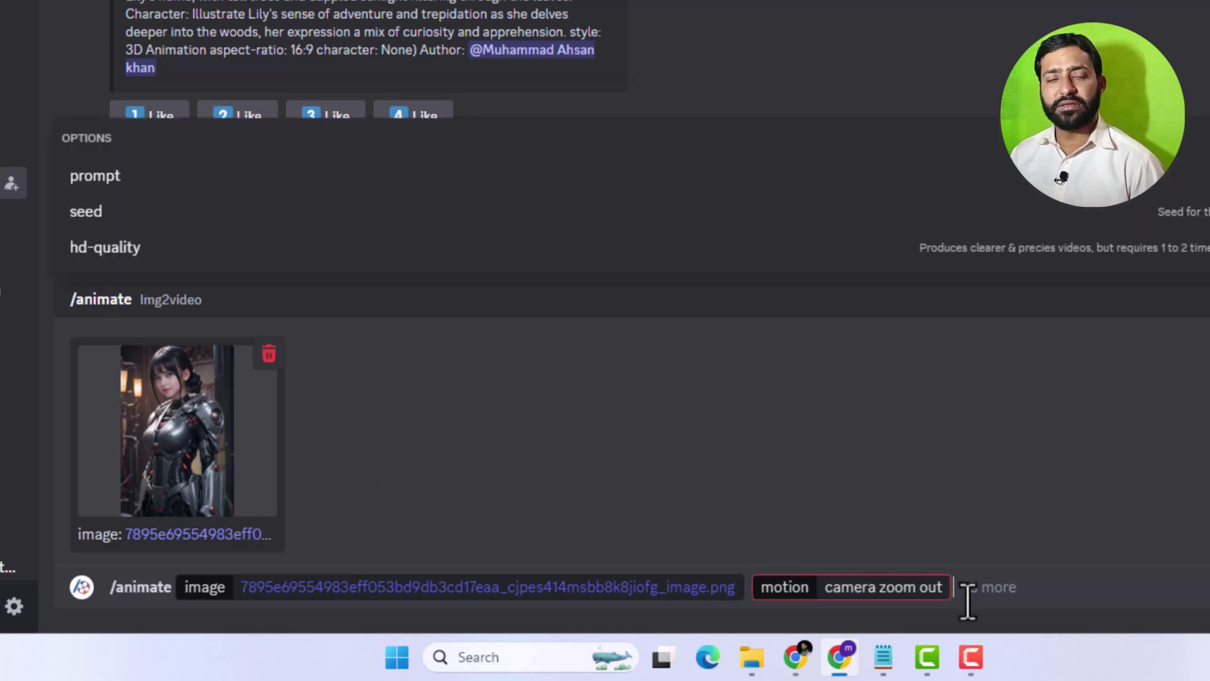
# Add the prompt option with the text "a beautiful girl, futuristic, machine body, realistic face".
pyautogui.click(123, 179)
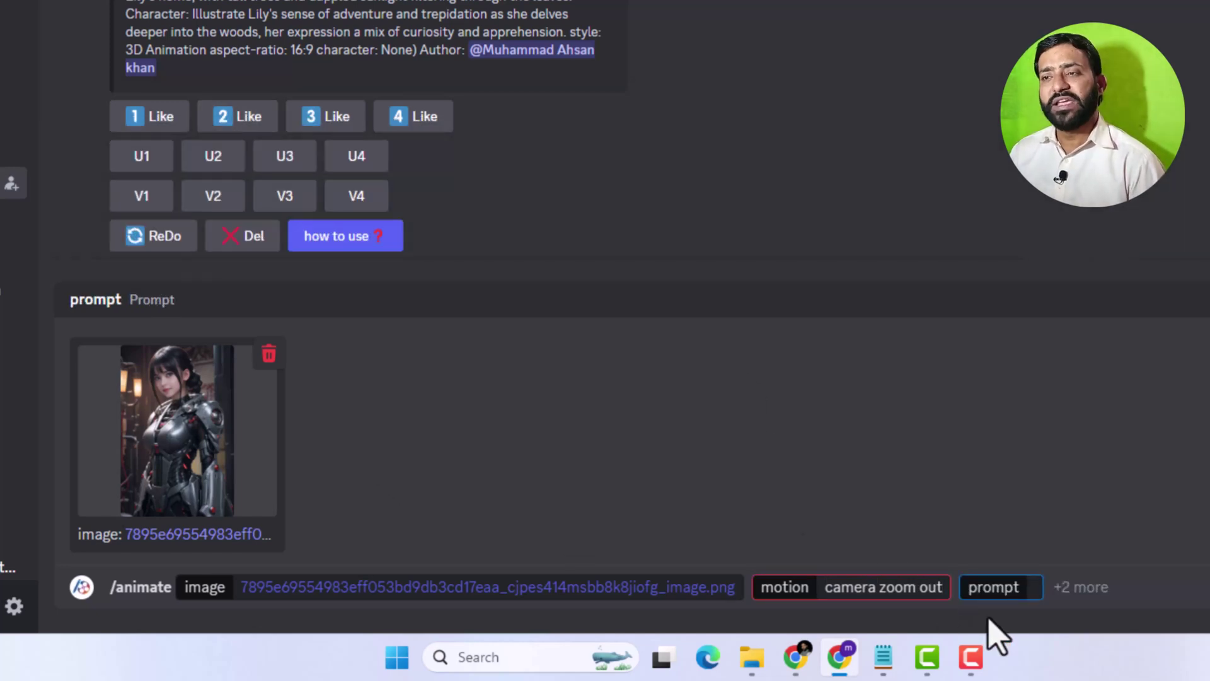
pyautogui.write('a beauti')
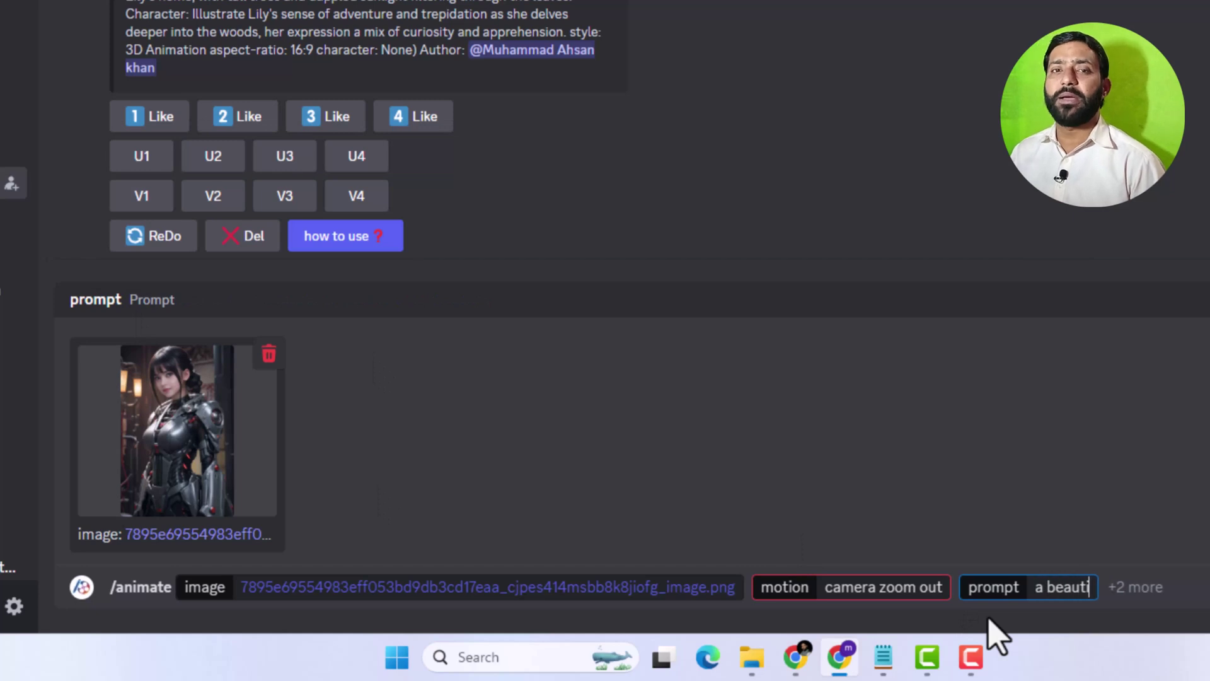
pyautogui.write('ful')
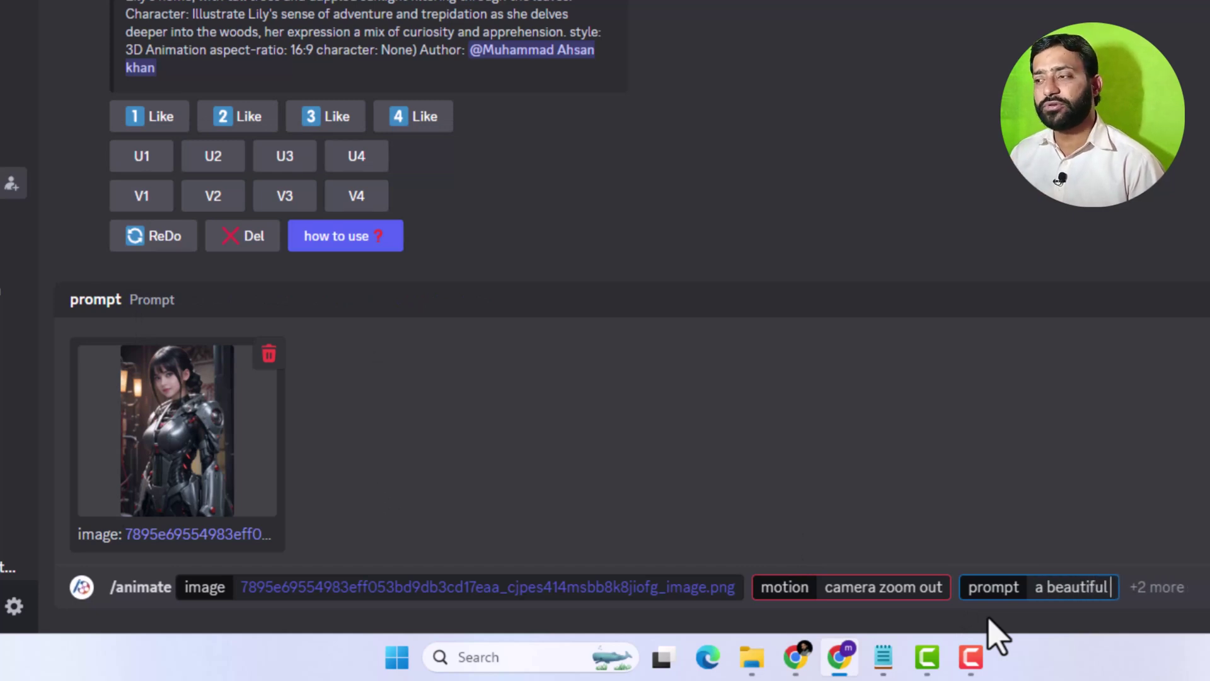
pyautogui.write(' girl, futuristic,')
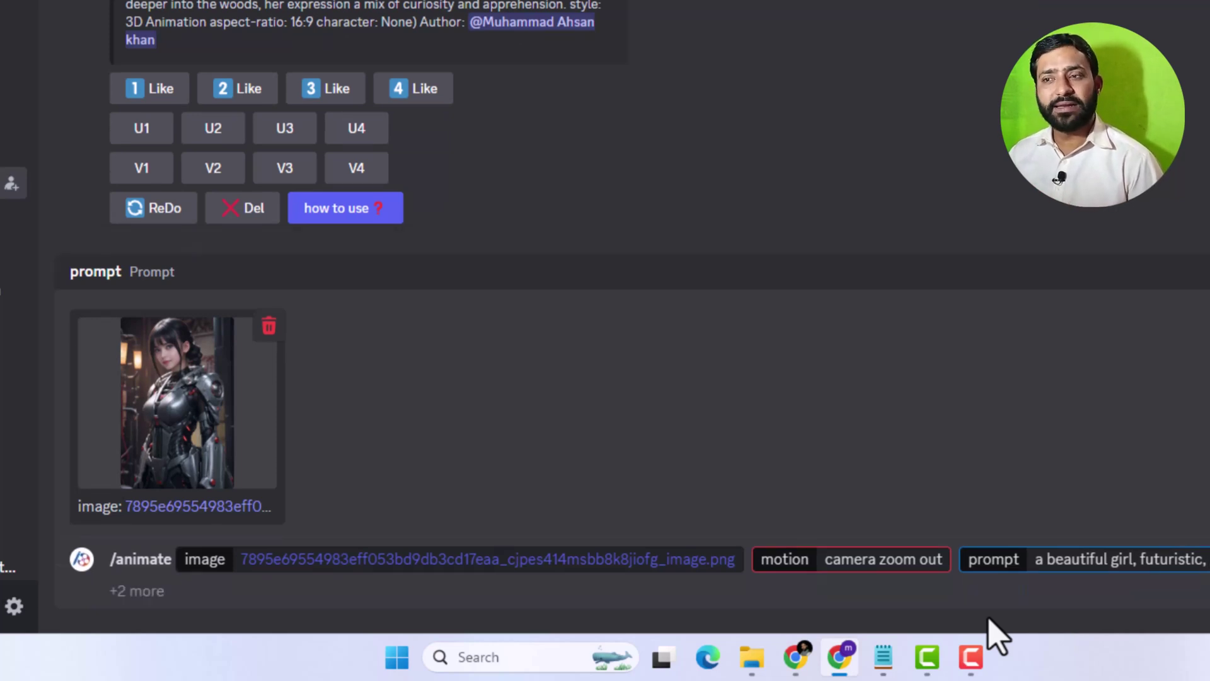
pyautogui.write('realist')
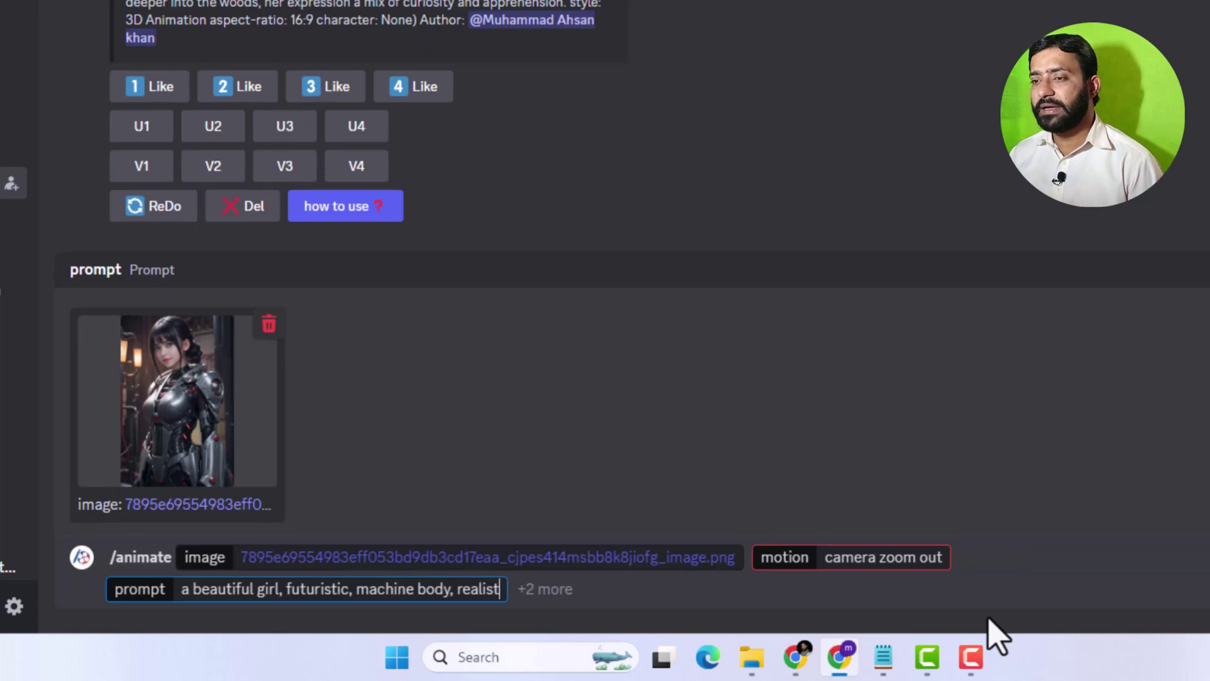
pyautogui.write('ic face')
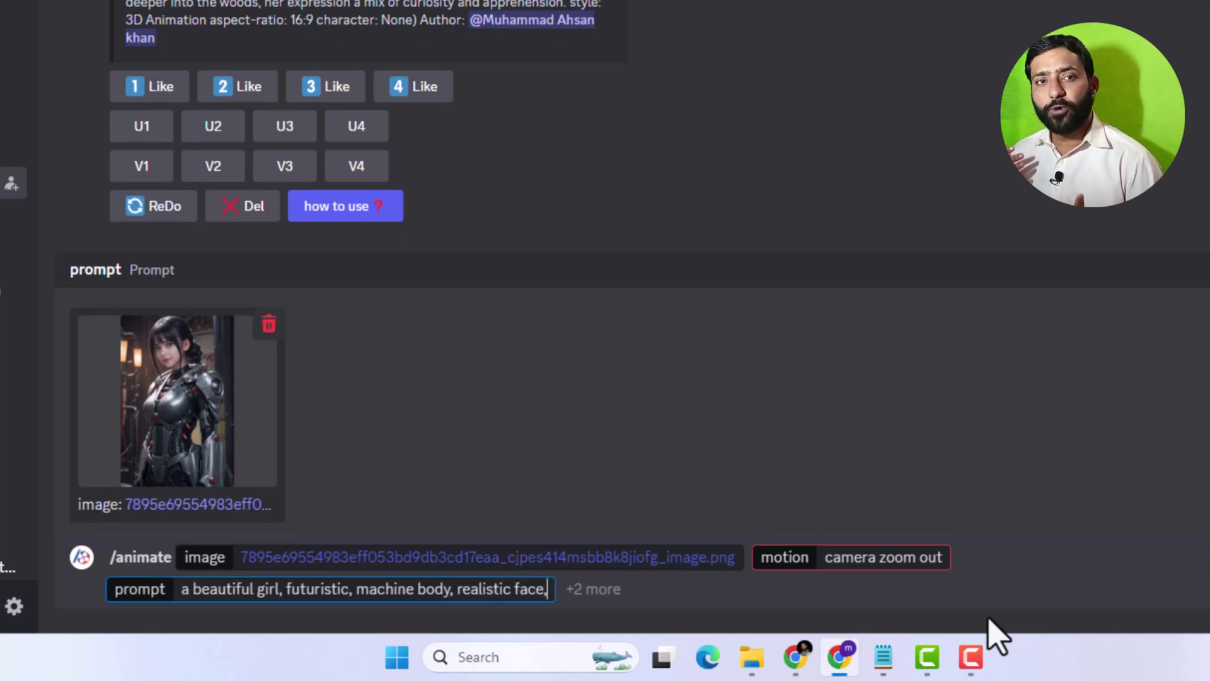
# Add the seed 21316546 and set hd-quality to Yes for the /animate command.
pyautogui.click(555, 591)
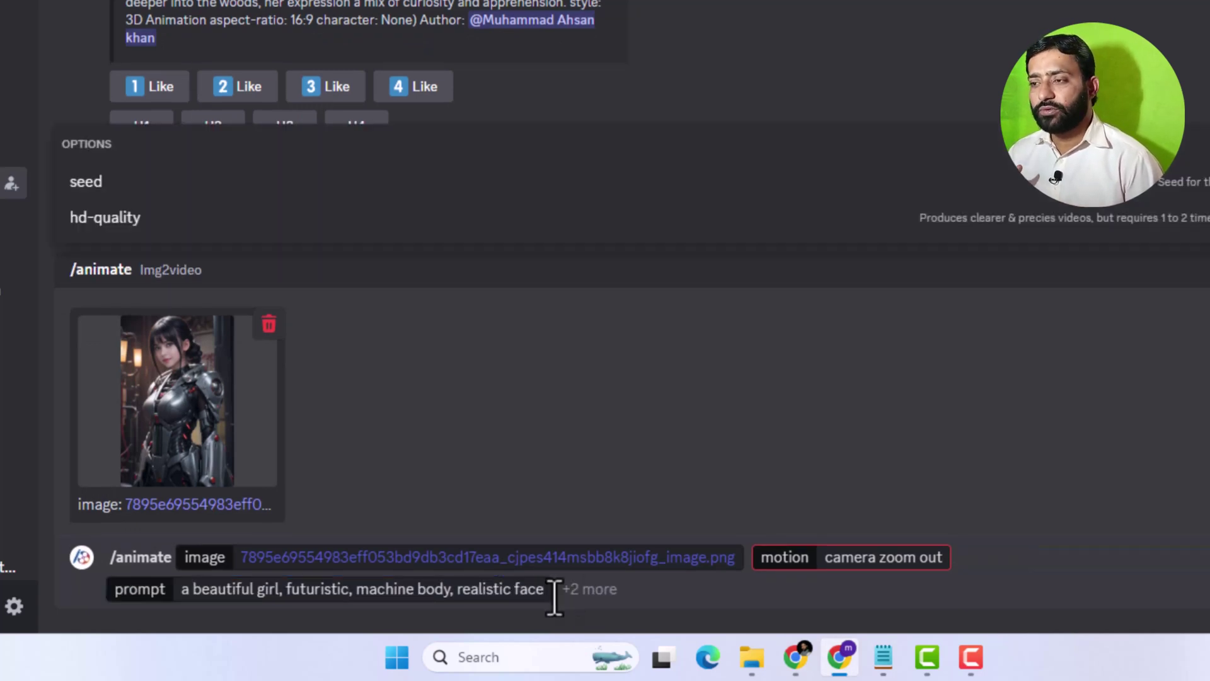
pyautogui.click(165, 189)
pyautogui.write('21316546')
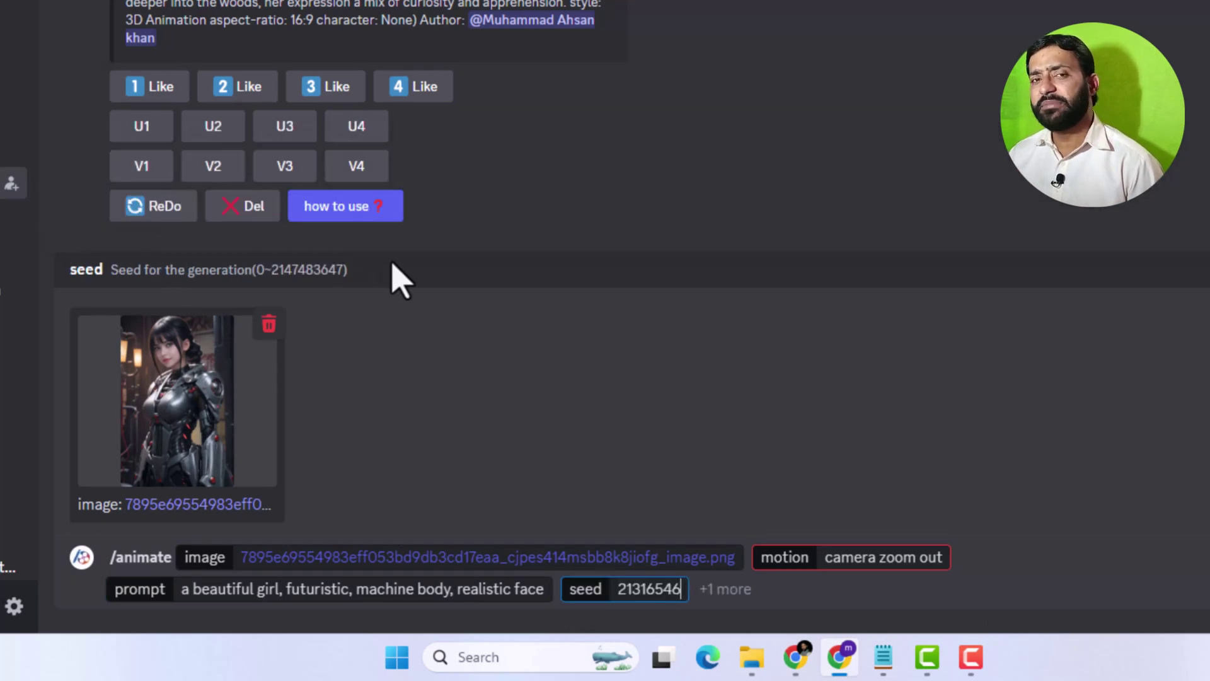
pyautogui.click(725, 599)
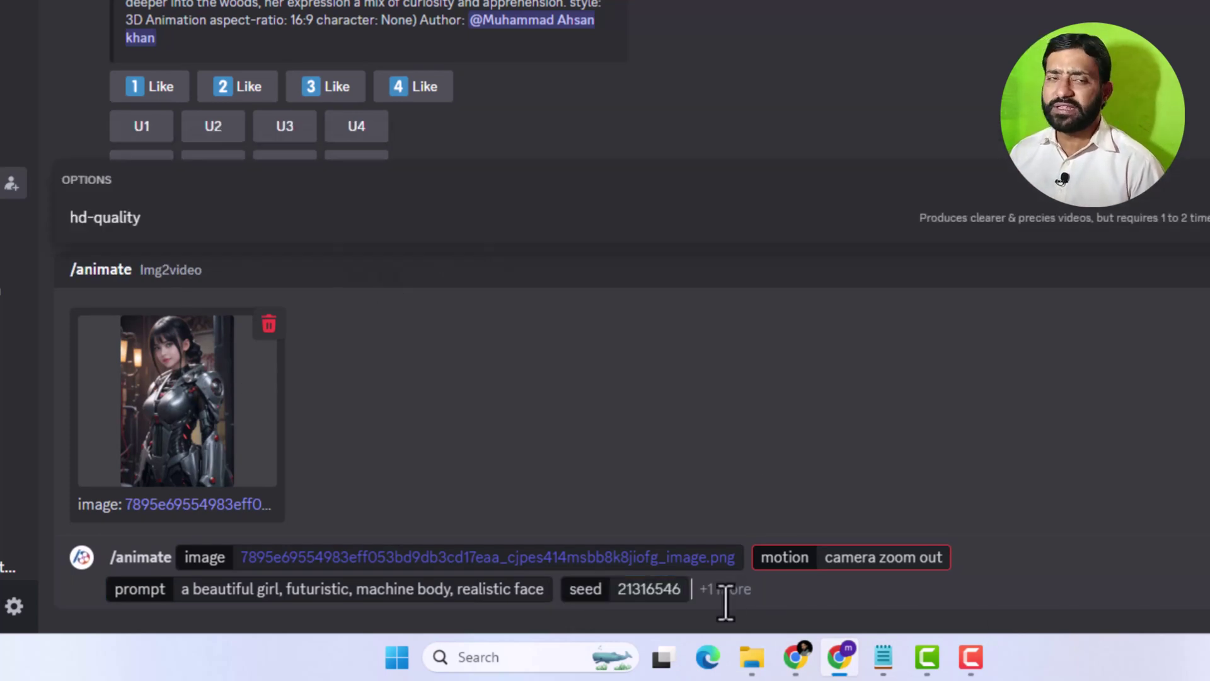
pyautogui.click(327, 218)
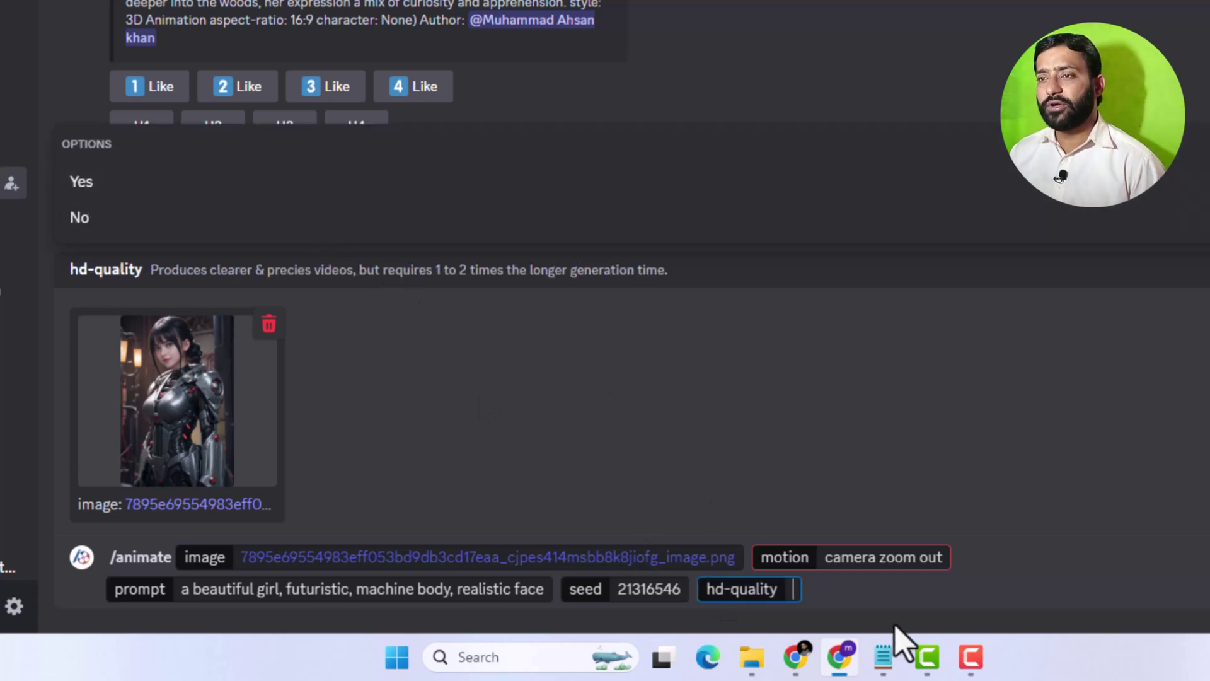
pyautogui.click(405, 184)
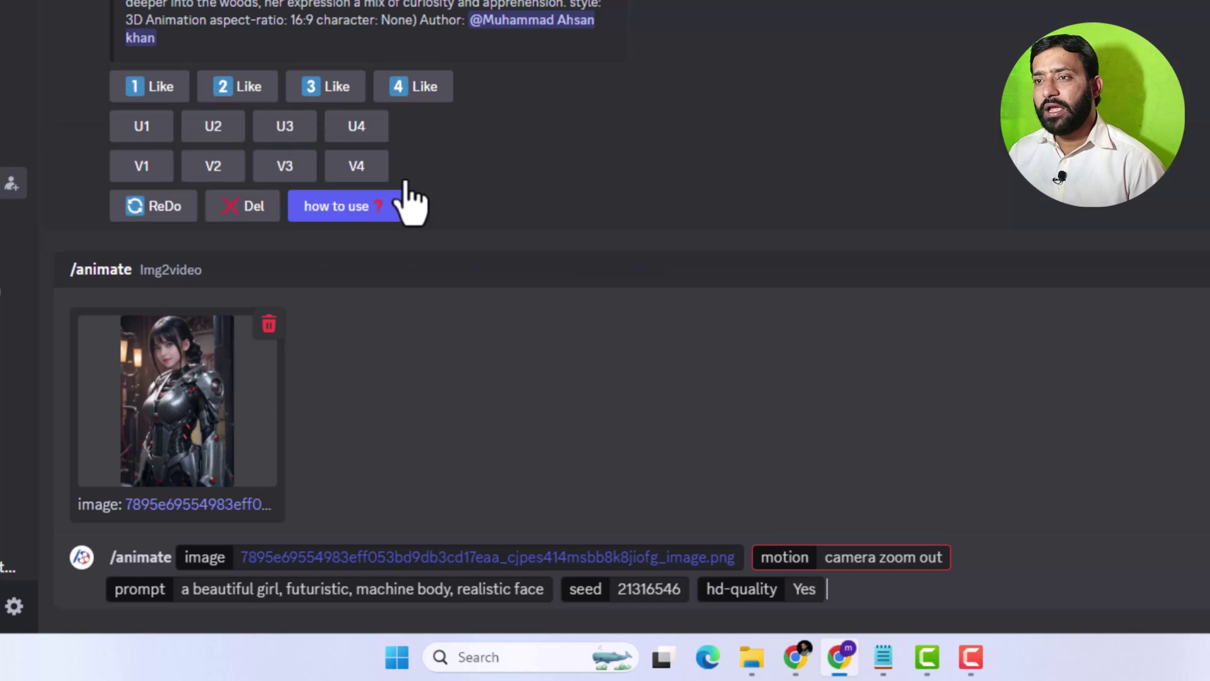
# Replace the motion option's text with 3 and send the /animate command.
pyautogui.tripleClick(900, 555)
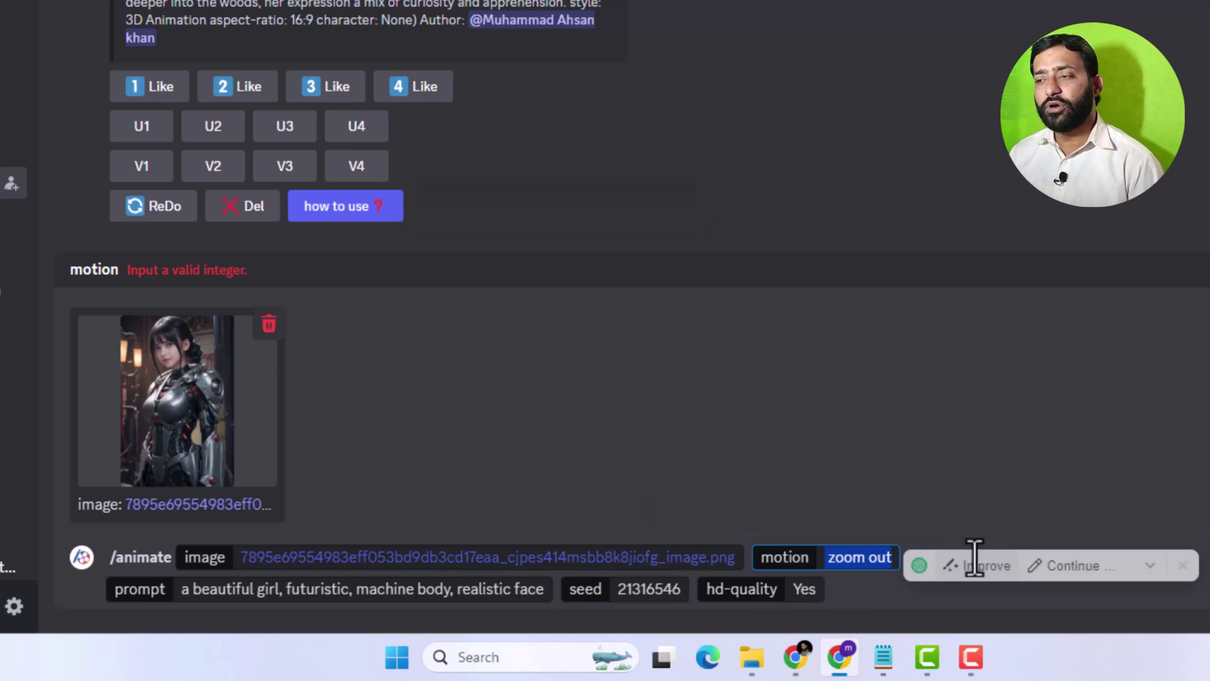
pyautogui.press('BackSpace')
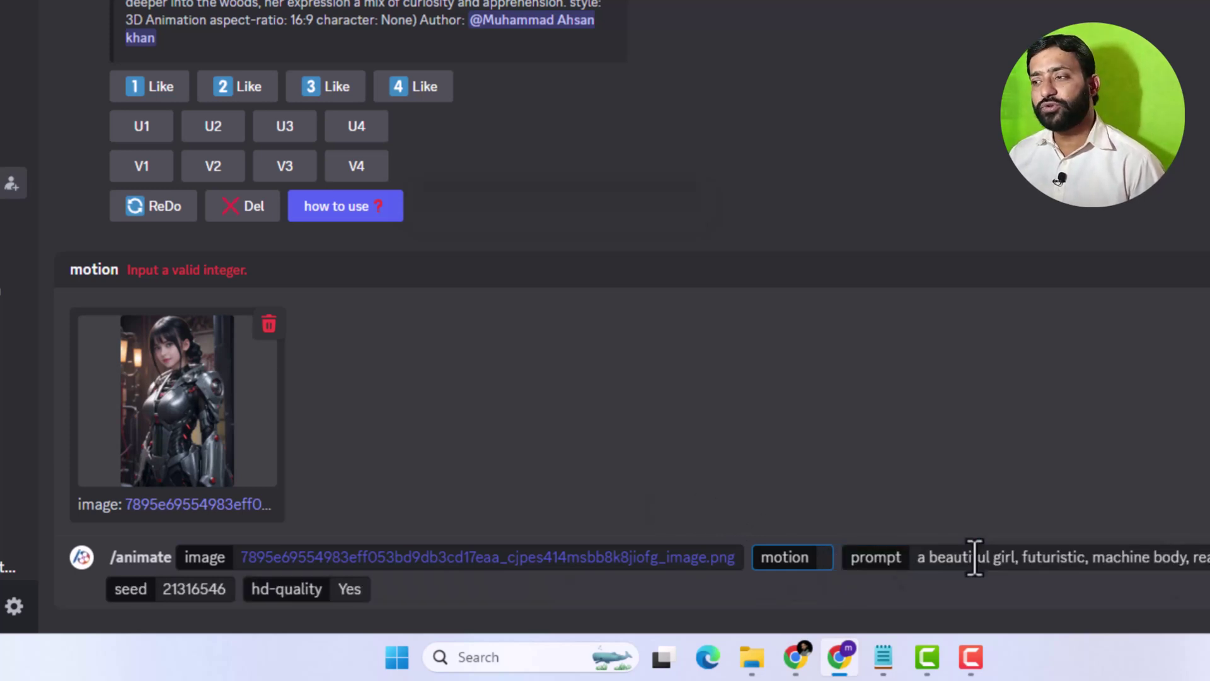
pyautogui.write('2')
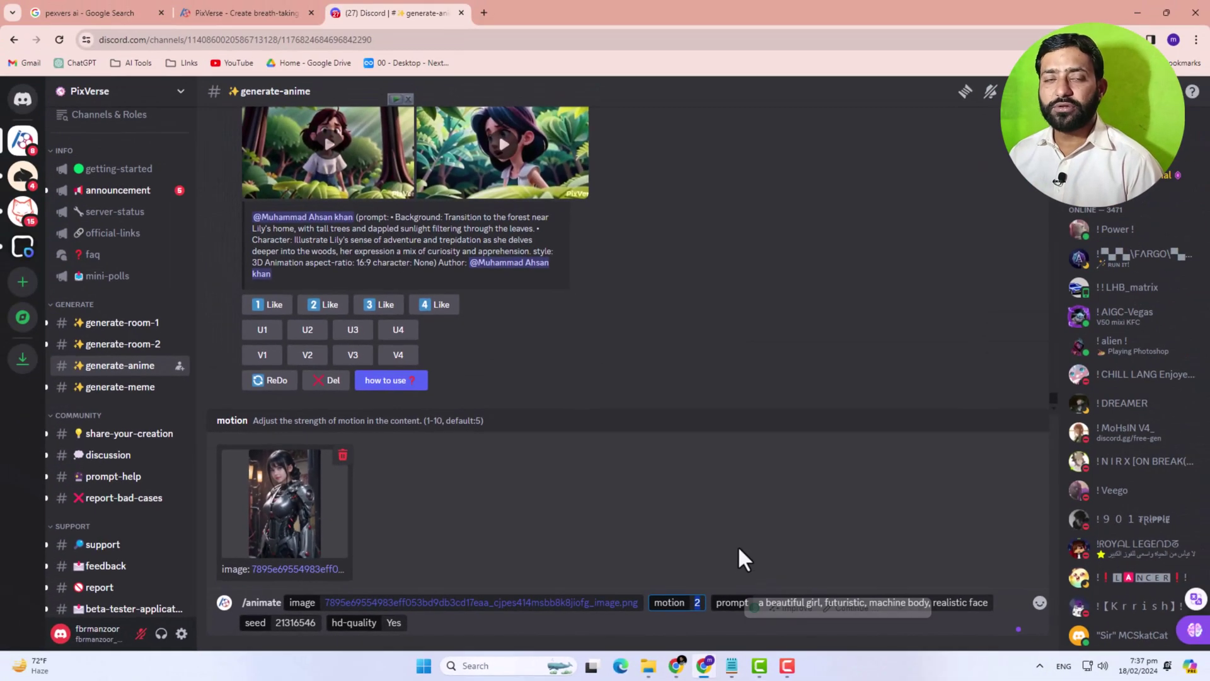
pyautogui.write('13')
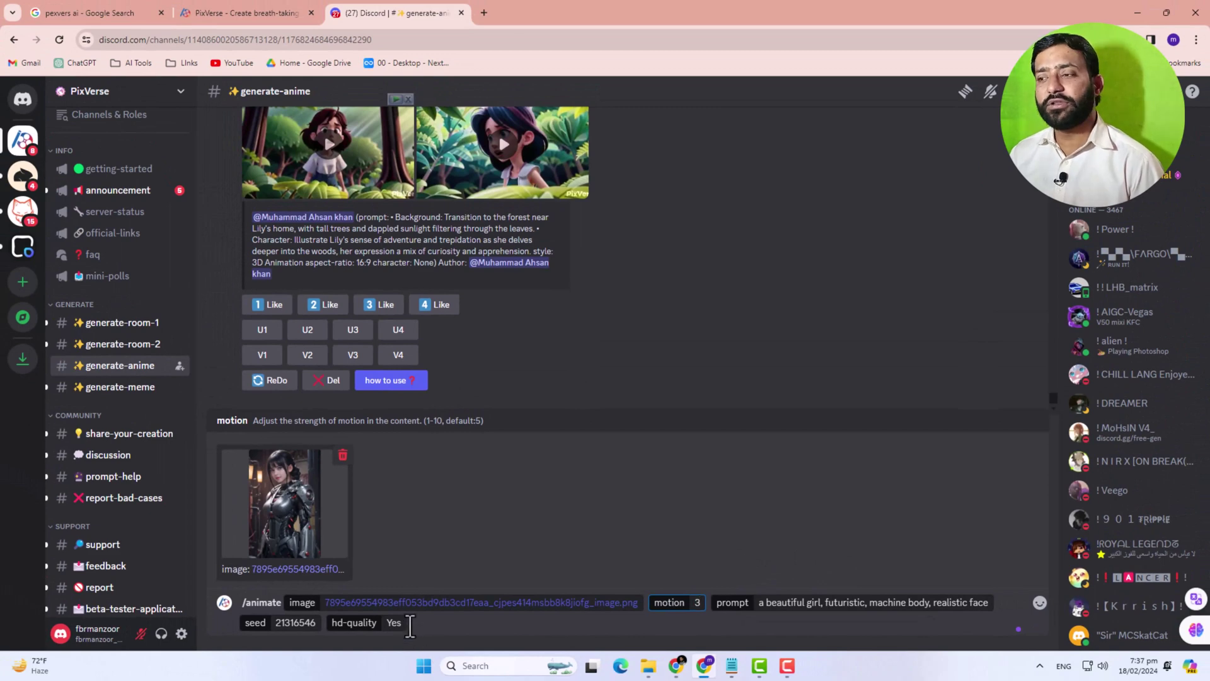
pyautogui.click(410, 626)
pyautogui.press('Return')
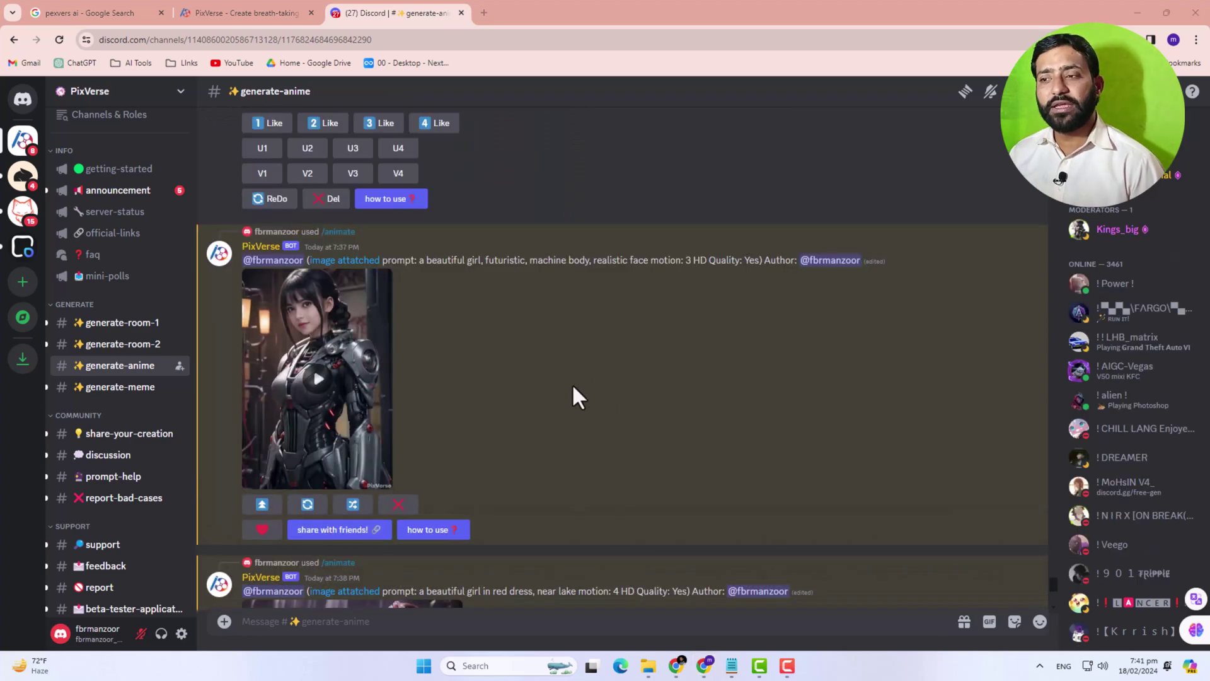
# Play the generated video of the woman in futuristic armour, replay it in full screen and return to the channel.
pyautogui.scroll(-4, 480, 435)
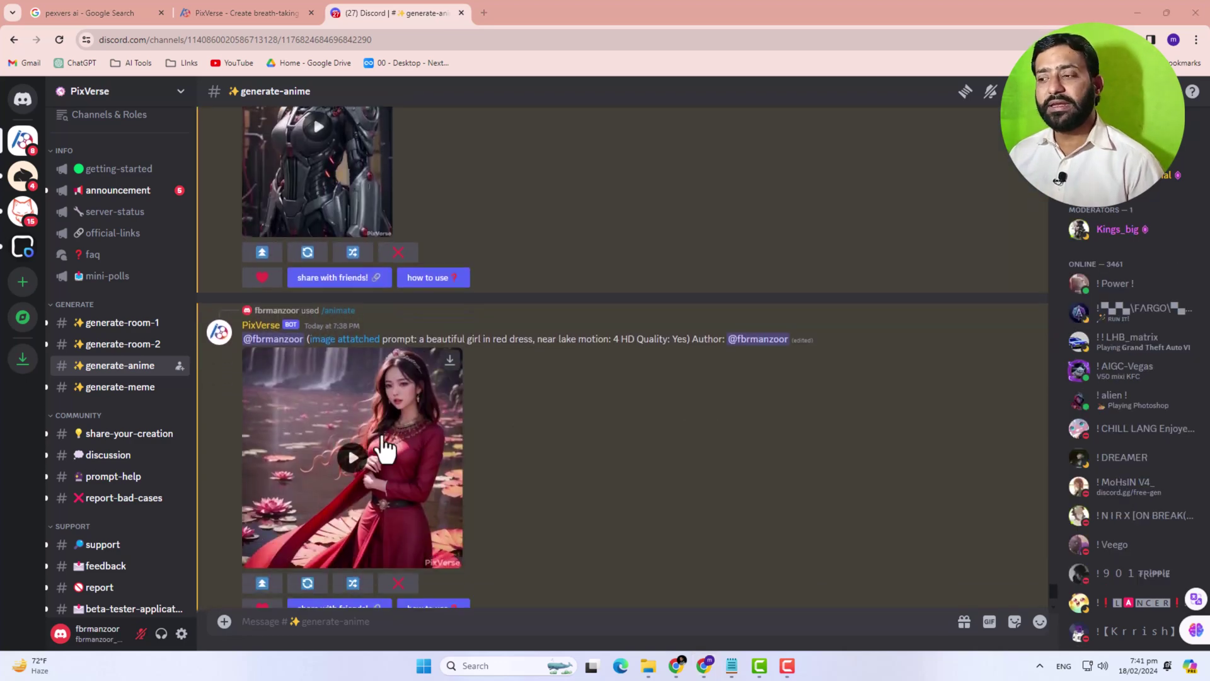
pyautogui.scroll(3, 366, 404)
pyautogui.click(324, 327)
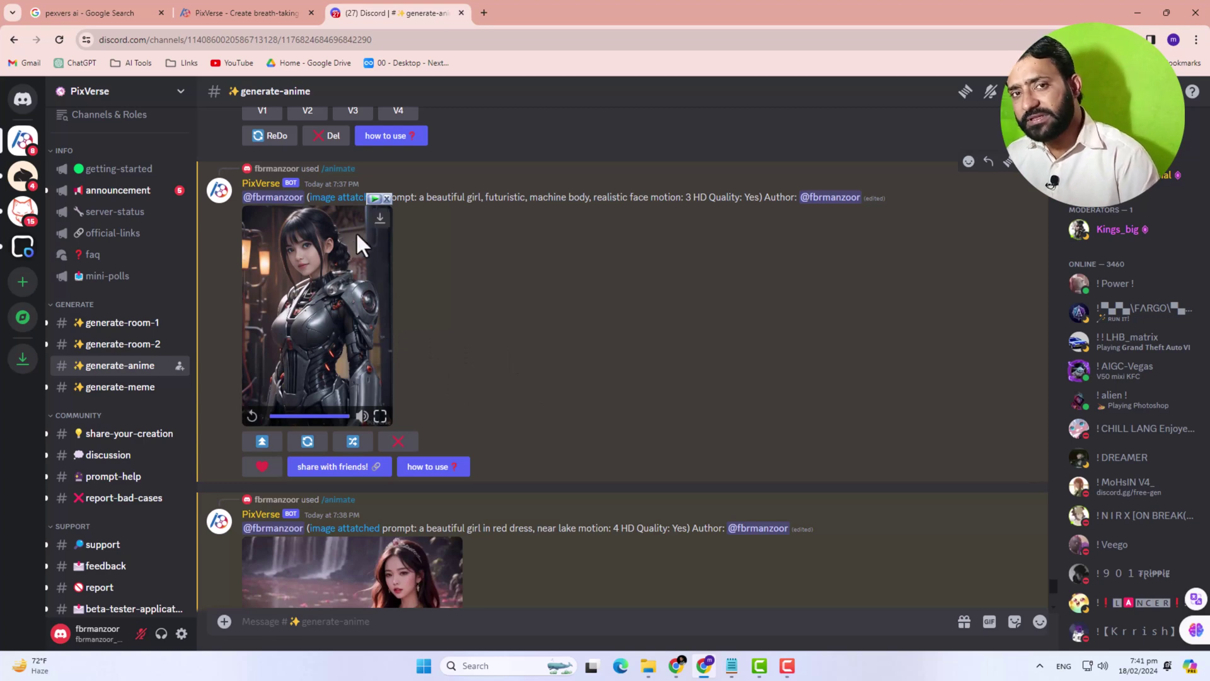
pyautogui.click(381, 416)
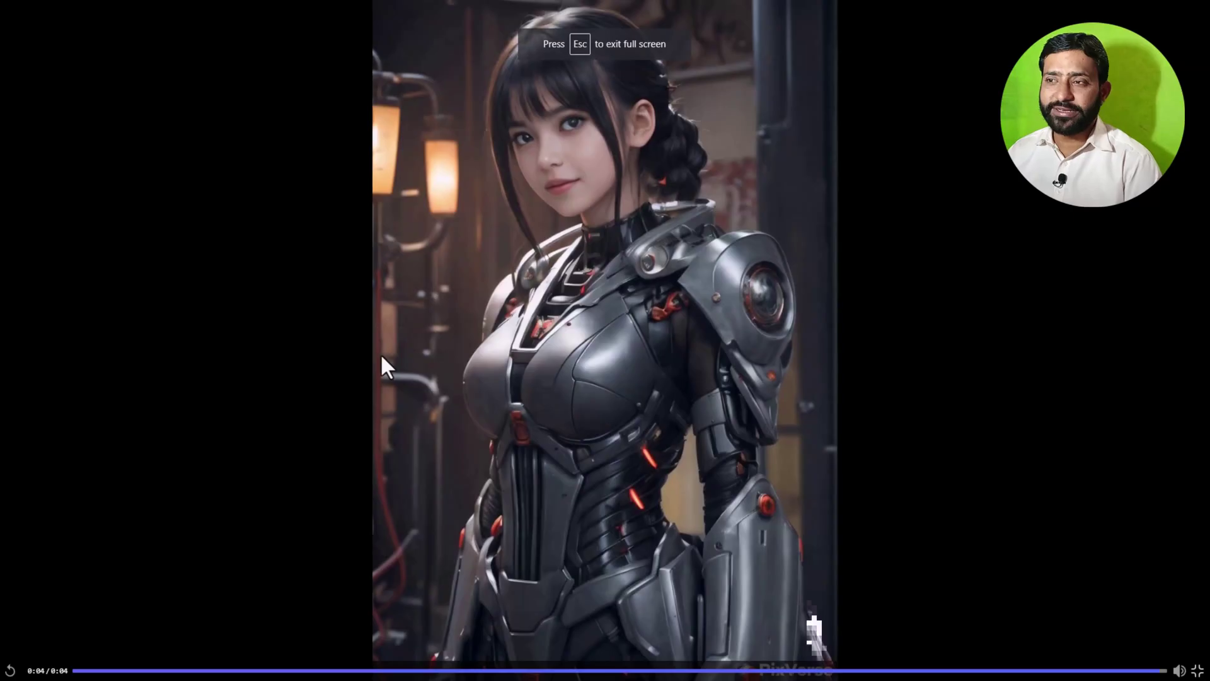
pyautogui.click(9, 670)
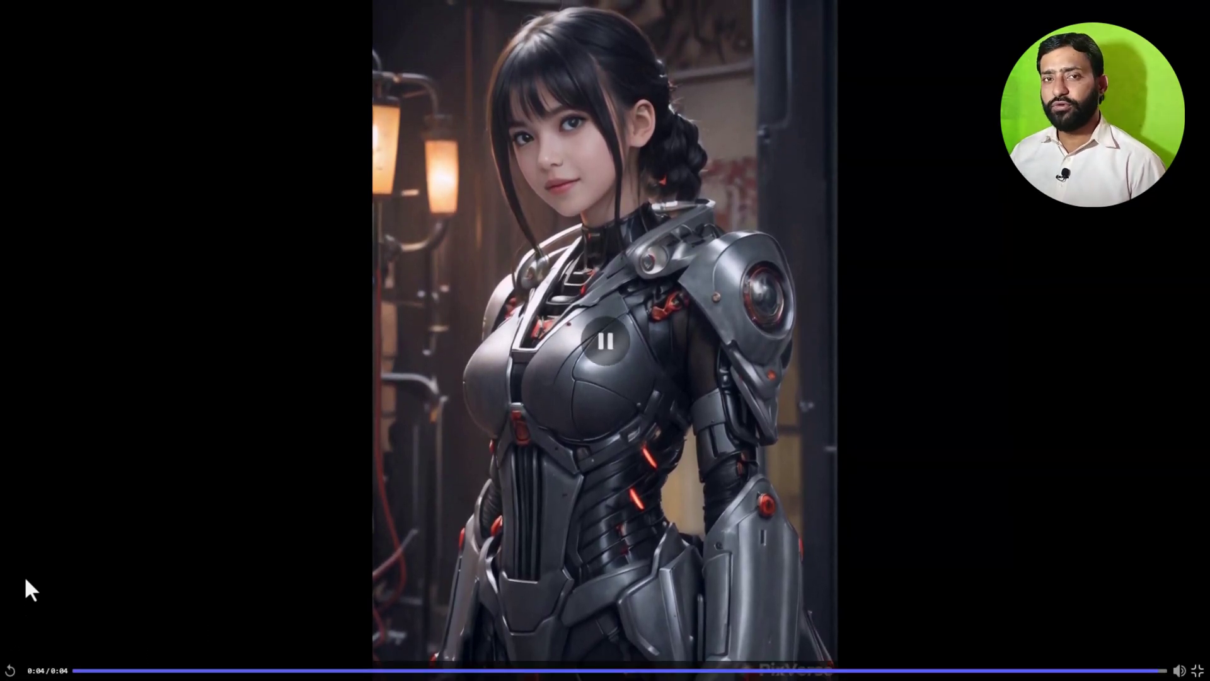
pyautogui.press('Escape')
# Play the generated video of the girl in the red dress near the lake, replay it in full screen and exit.
pyautogui.scroll(-1, 431, 531)
pyautogui.scroll(-3, 433, 534)
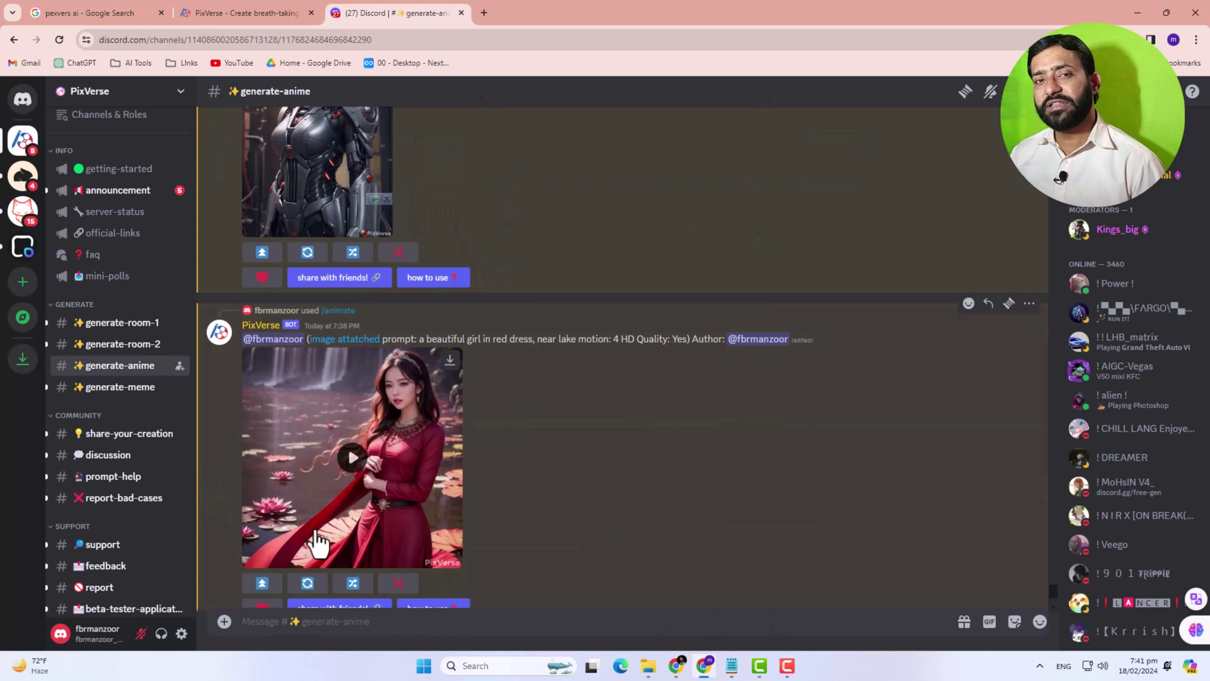
pyautogui.click(354, 465)
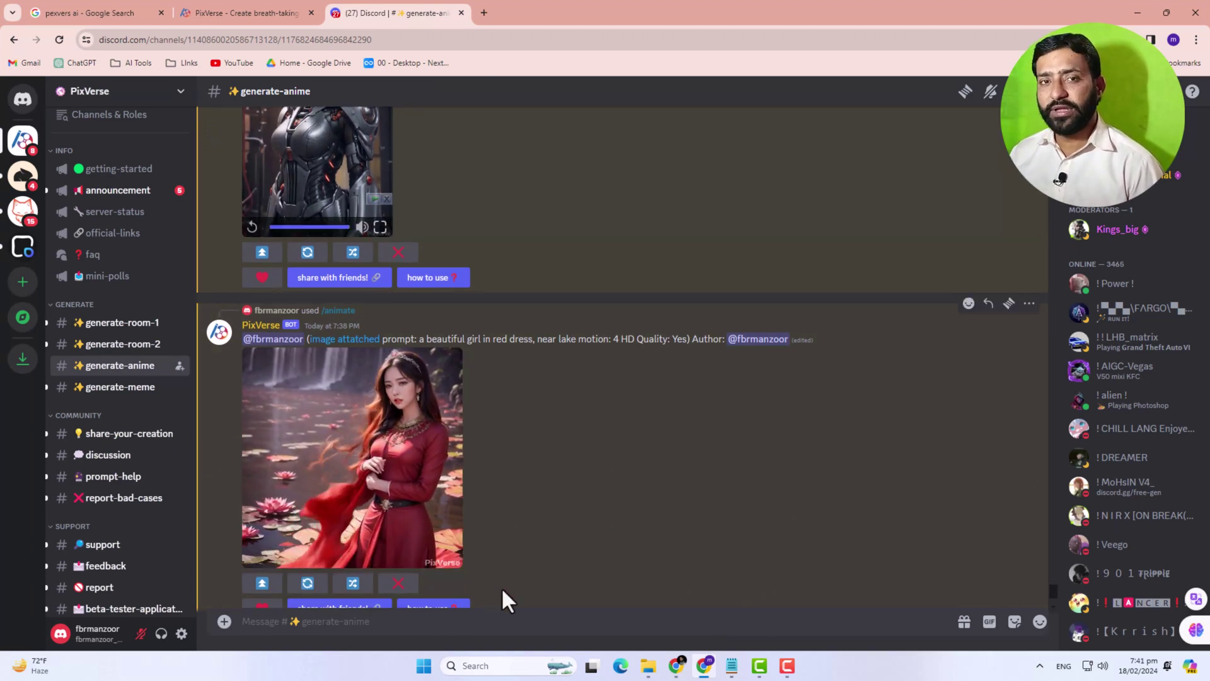
pyautogui.click(454, 563)
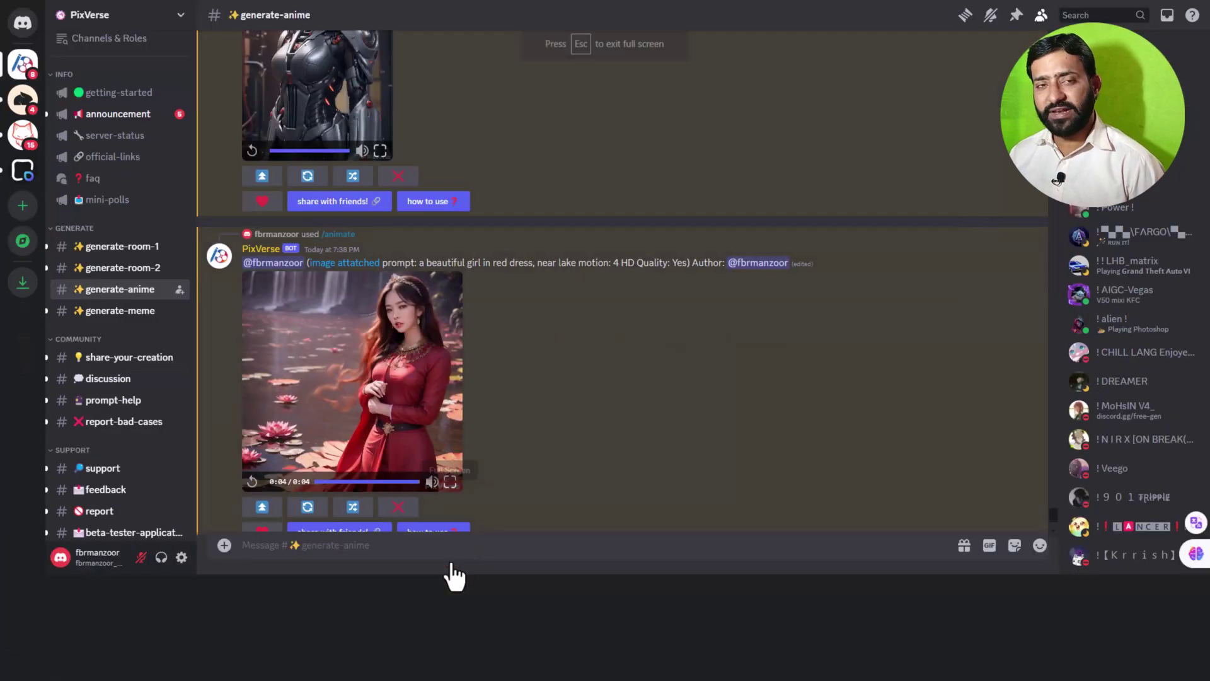
pyautogui.click(10, 671)
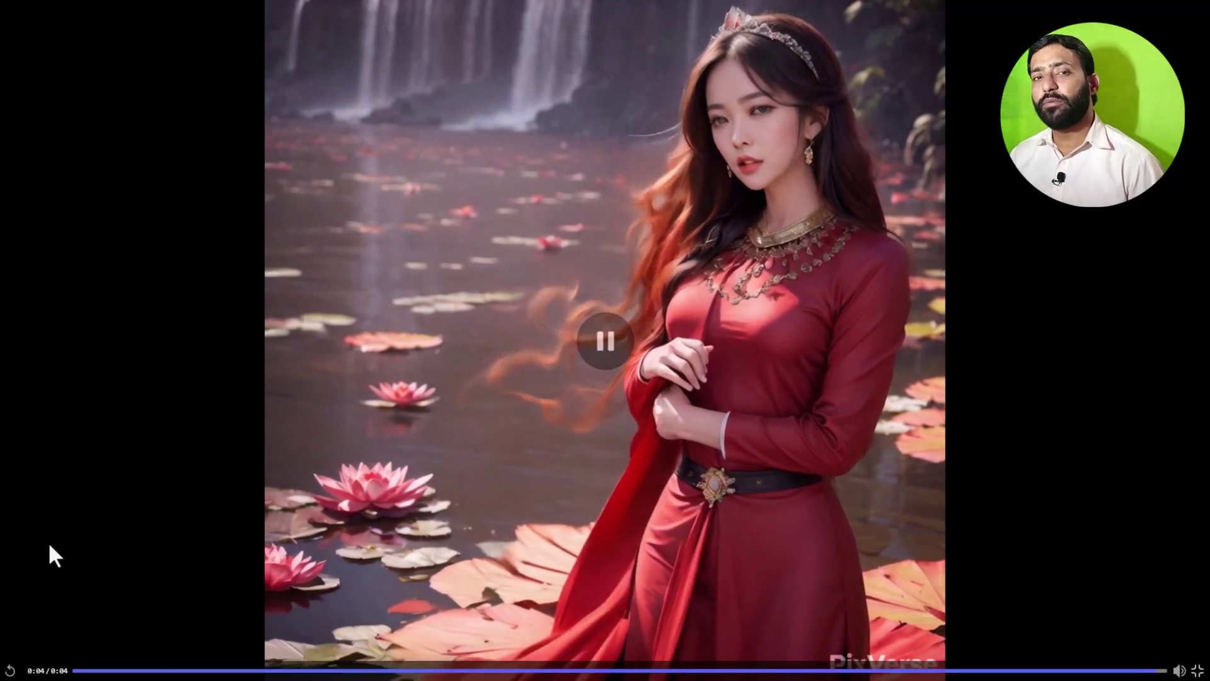
pyautogui.click(10, 671)
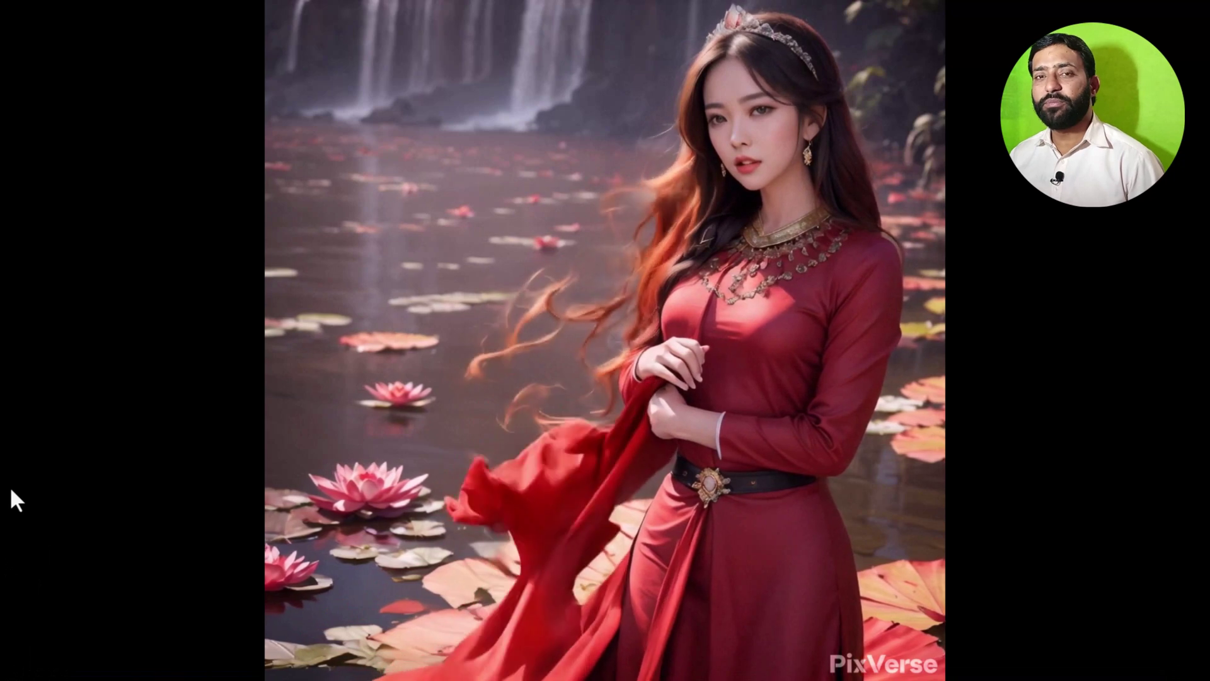
pyautogui.press('Escape')
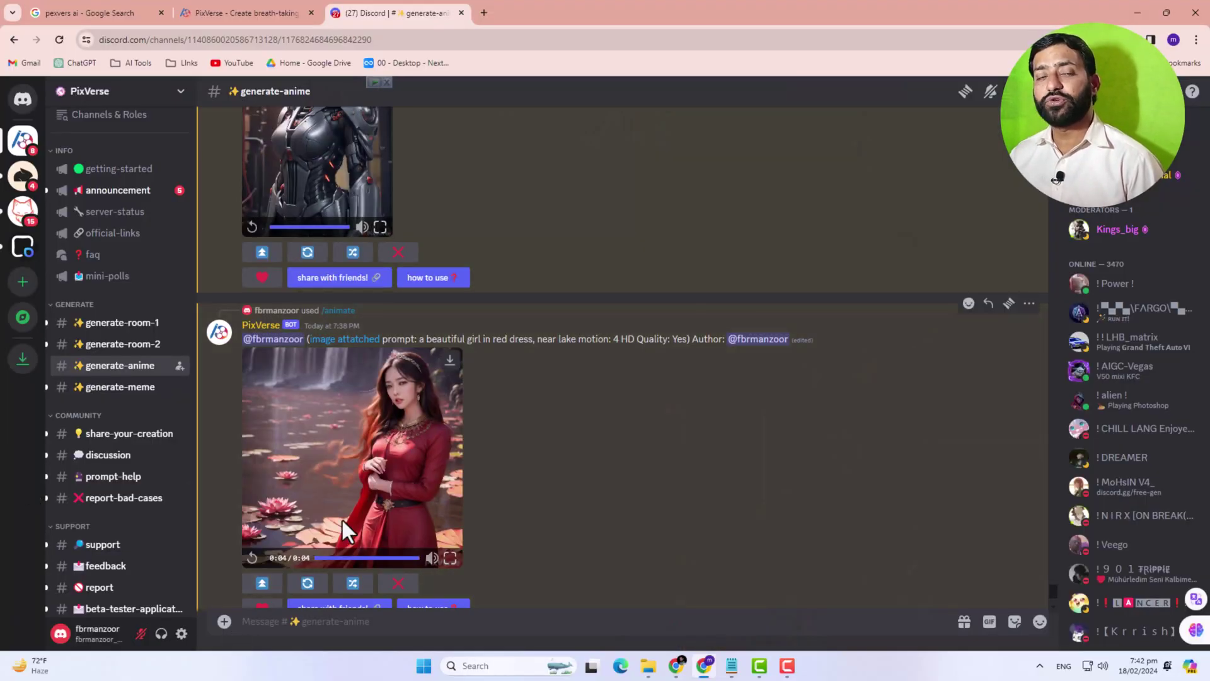
# Regenerate the red dress video and play the new version in full screen.
pyautogui.scroll(-2, 433, 512)
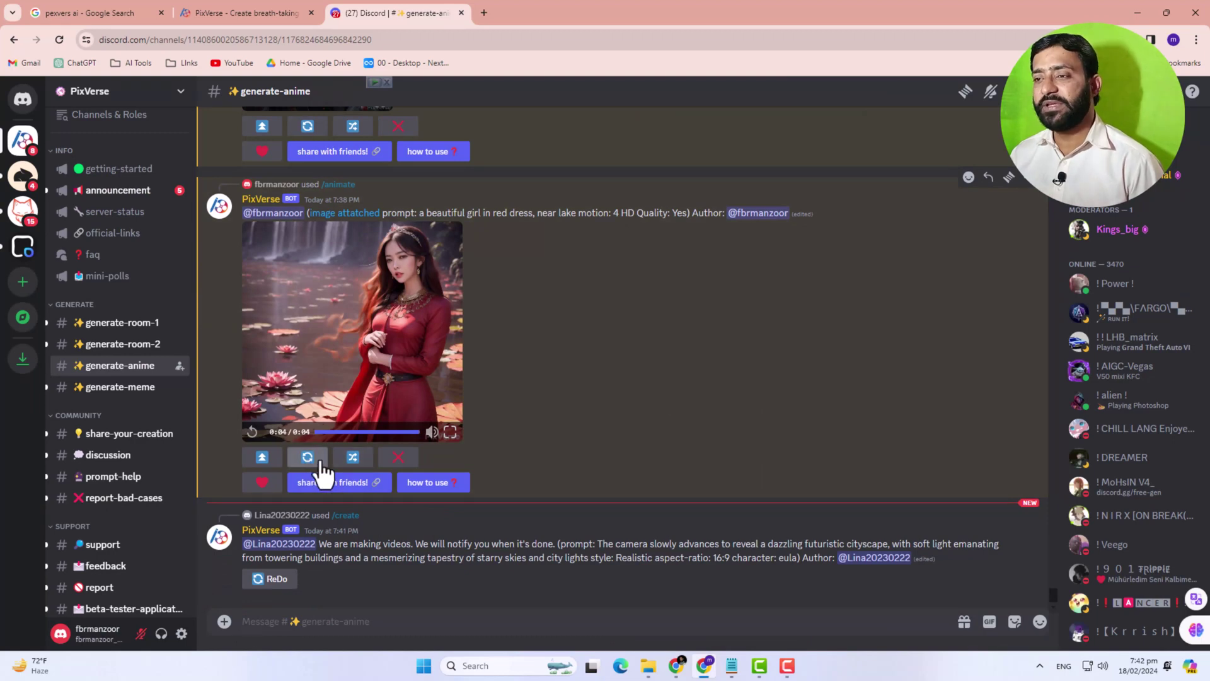
pyautogui.click(309, 459)
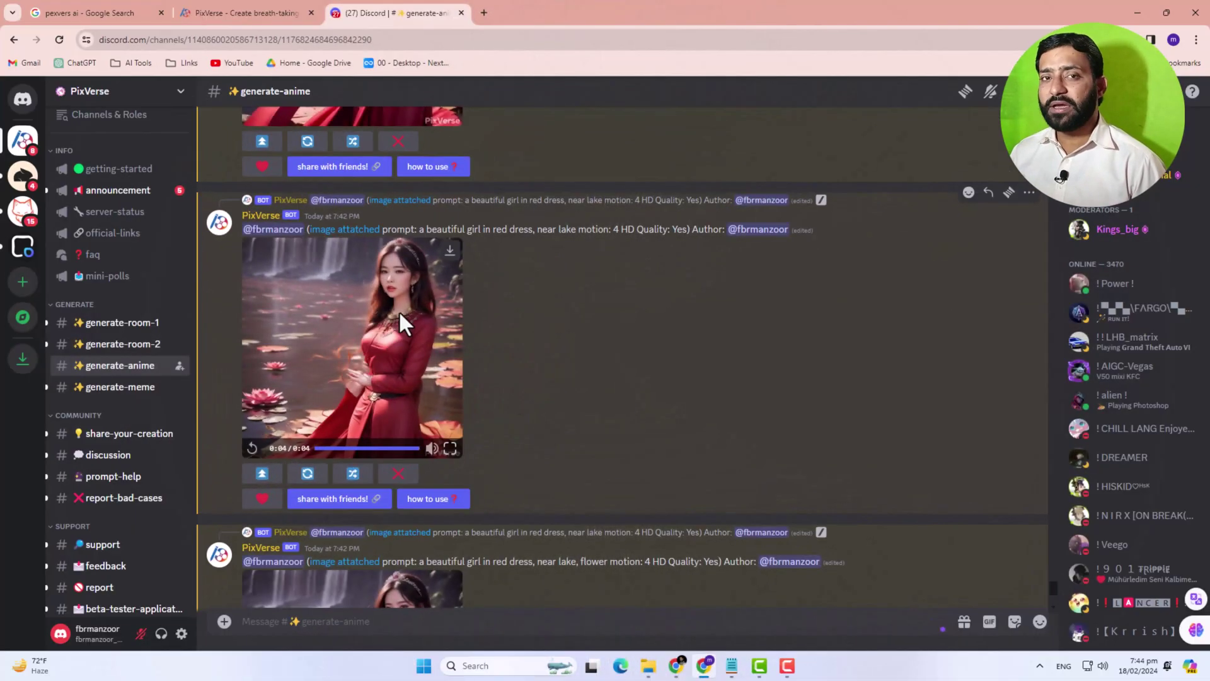
pyautogui.scroll(-3, 397, 357)
pyautogui.scroll(3, 387, 459)
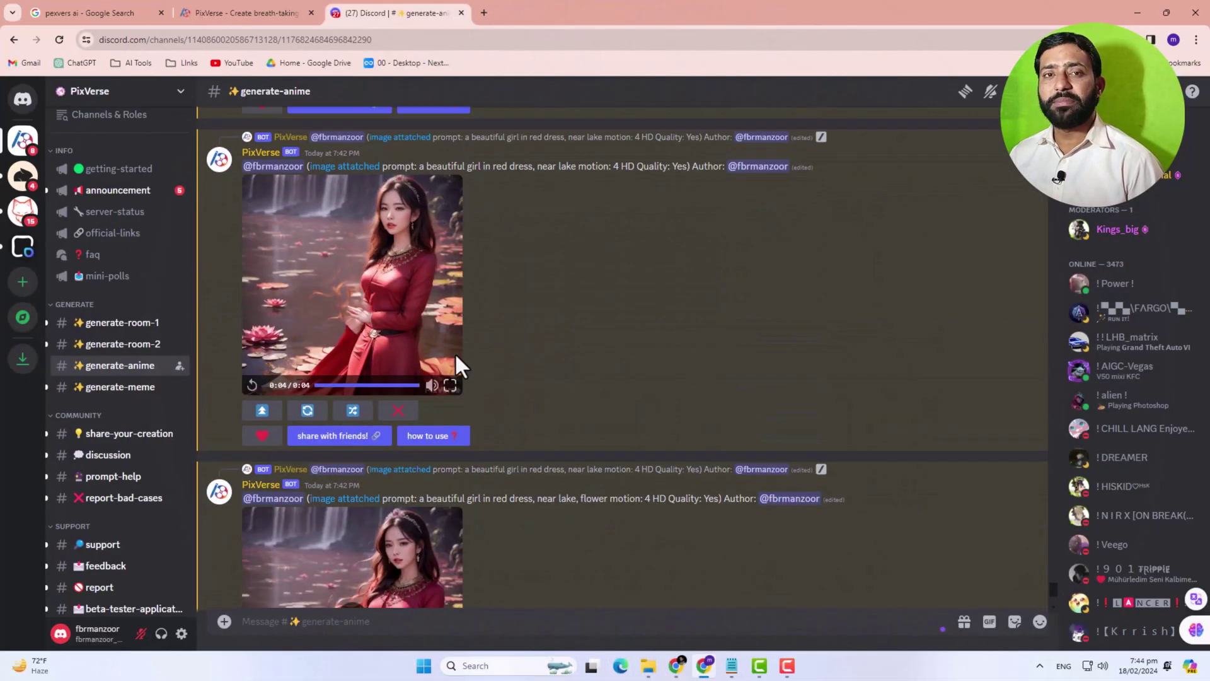
pyautogui.click(450, 385)
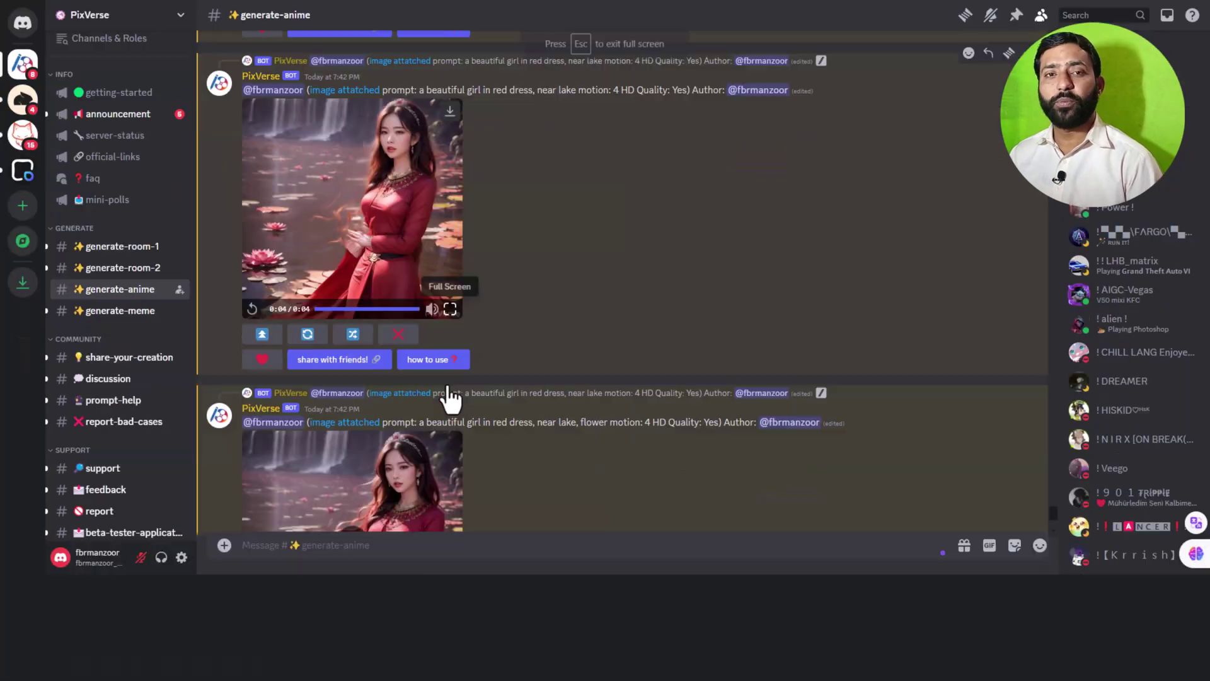
pyautogui.click(10, 671)
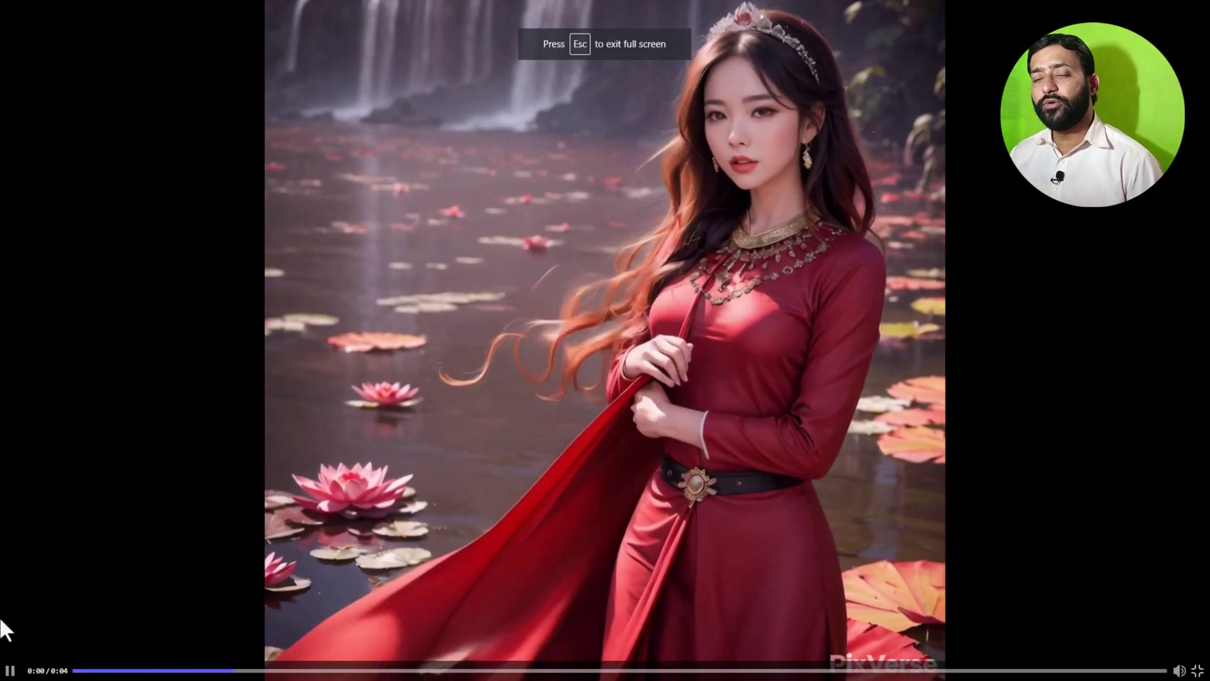